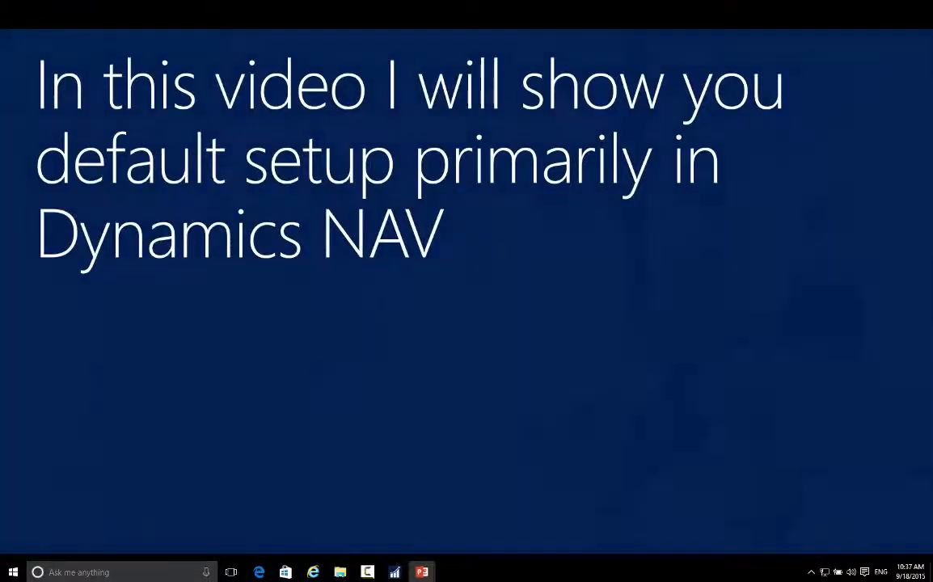
# Step: Advance the slideshow to the Demo slide and switch to the Microsoft Dynamics CRM Connection Setup page in Dynamics NAV
pyautogui.press('Right')
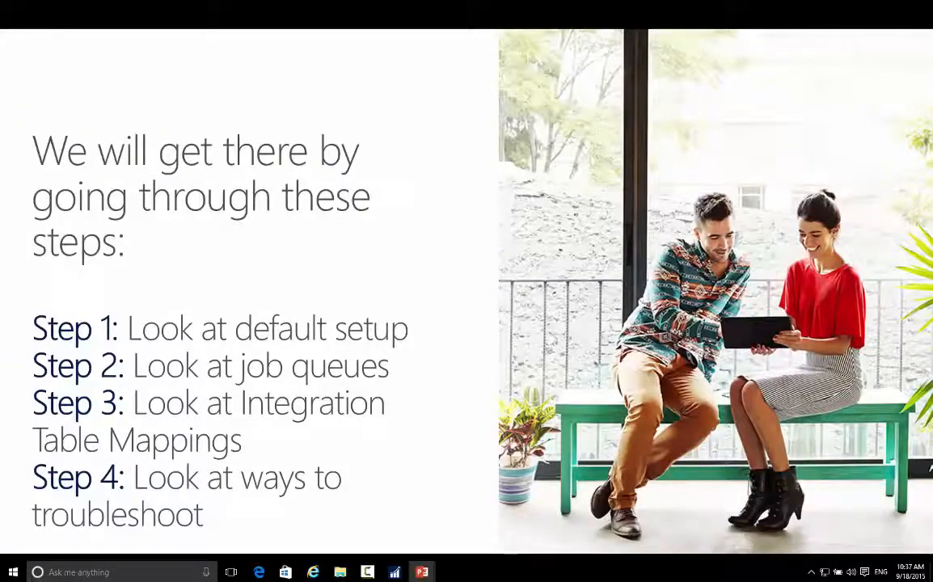
pyautogui.press('Right')
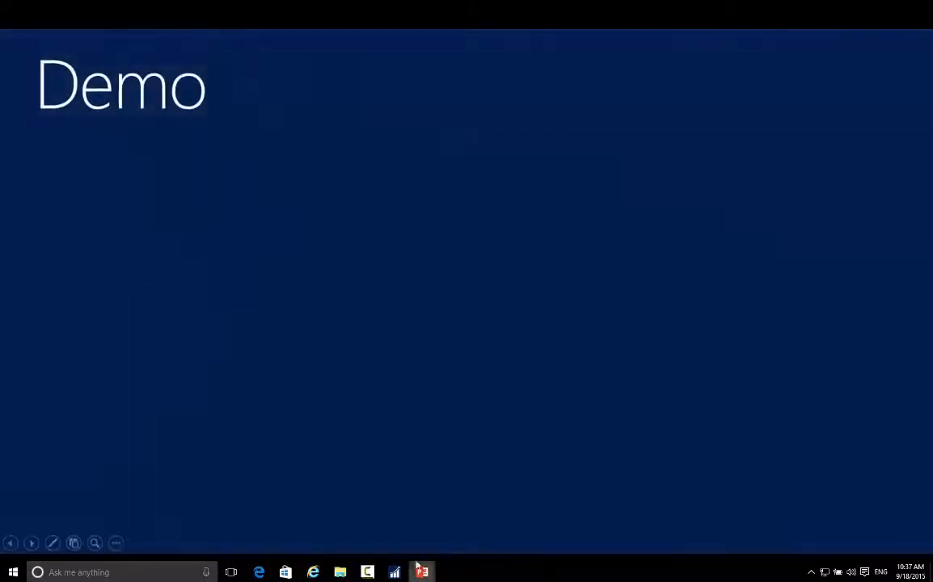
pyautogui.click(321, 573)
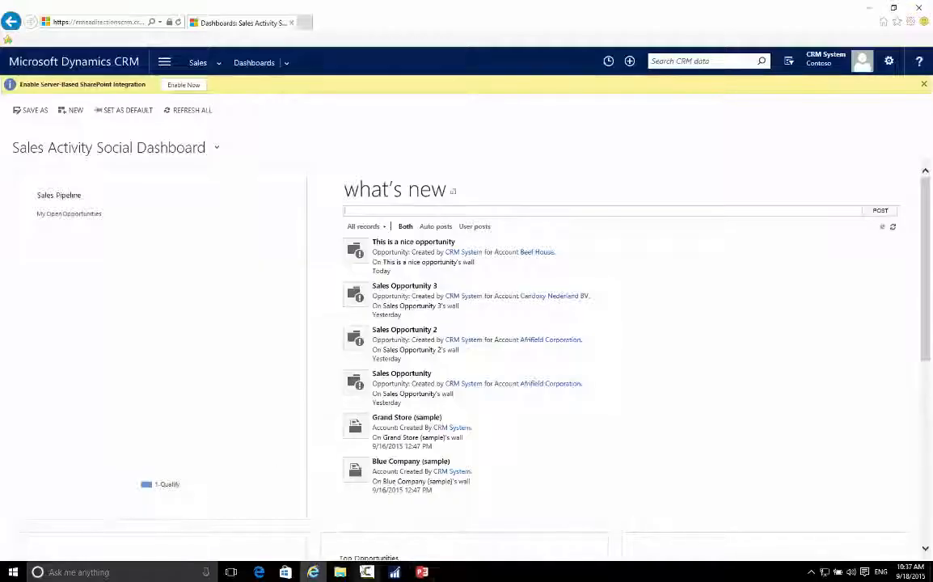
pyautogui.moveTo(396, 573)
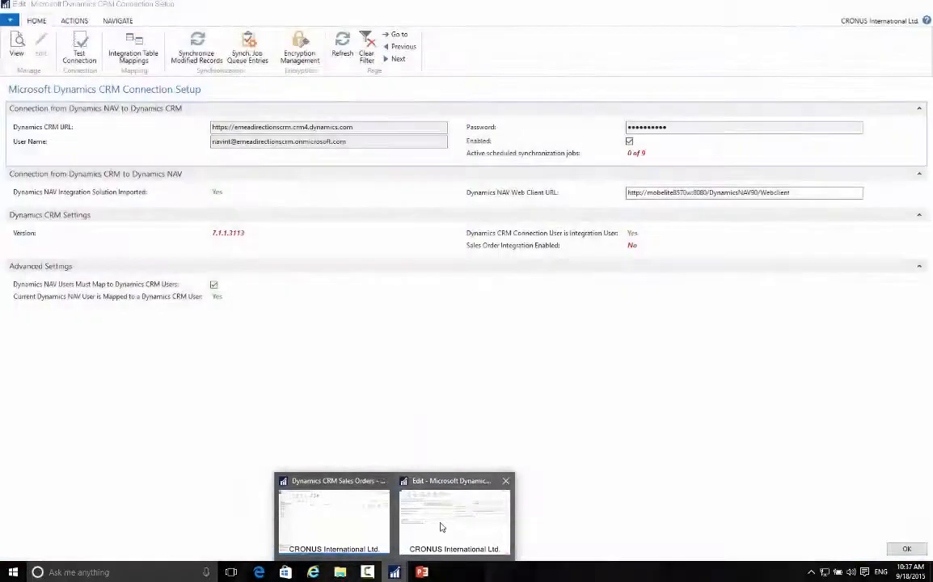
pyautogui.click(440, 527)
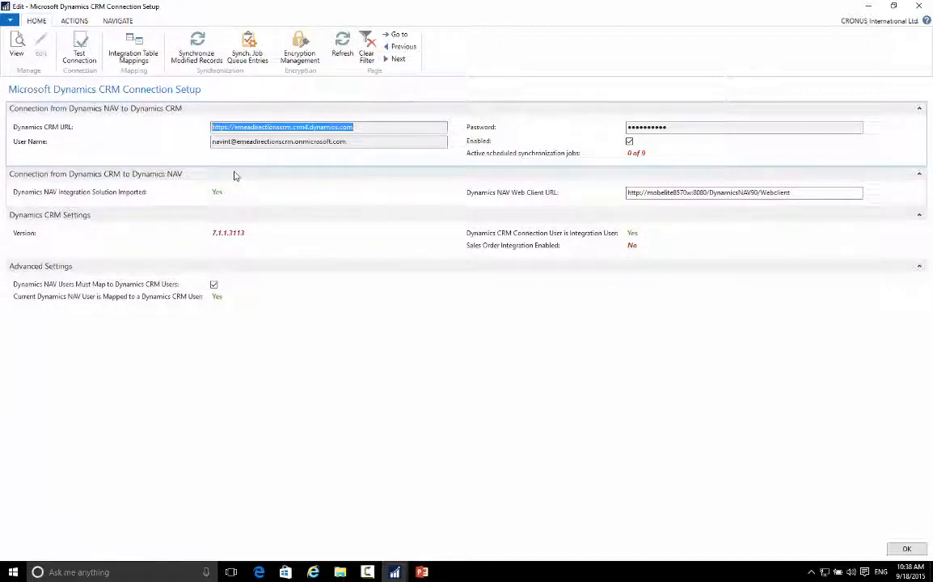
# Step: Review the synchronization job queue entries and the minutes between runs on the POSTEDSALESINV-INV entry's card, and return to the connection setup
pyautogui.click(249, 55)
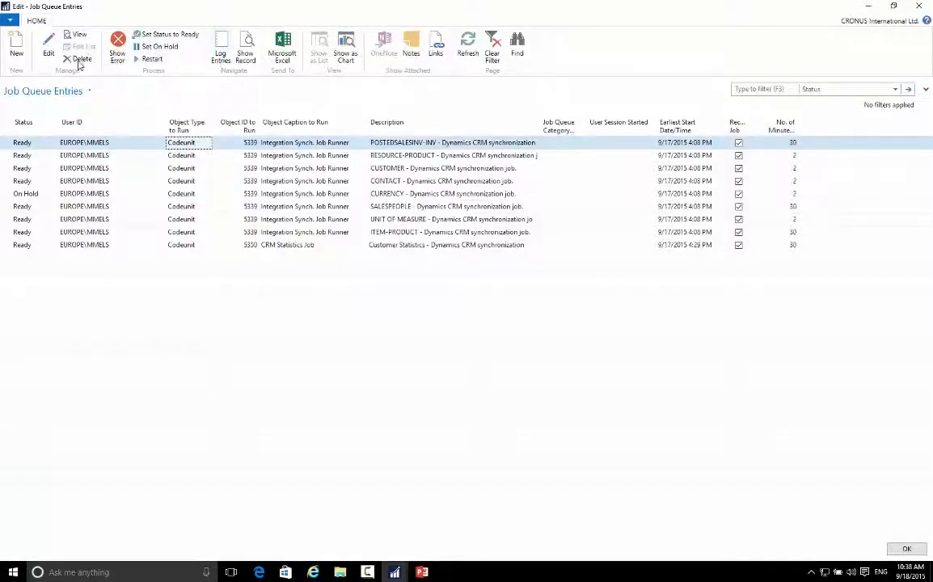
pyautogui.click(49, 49)
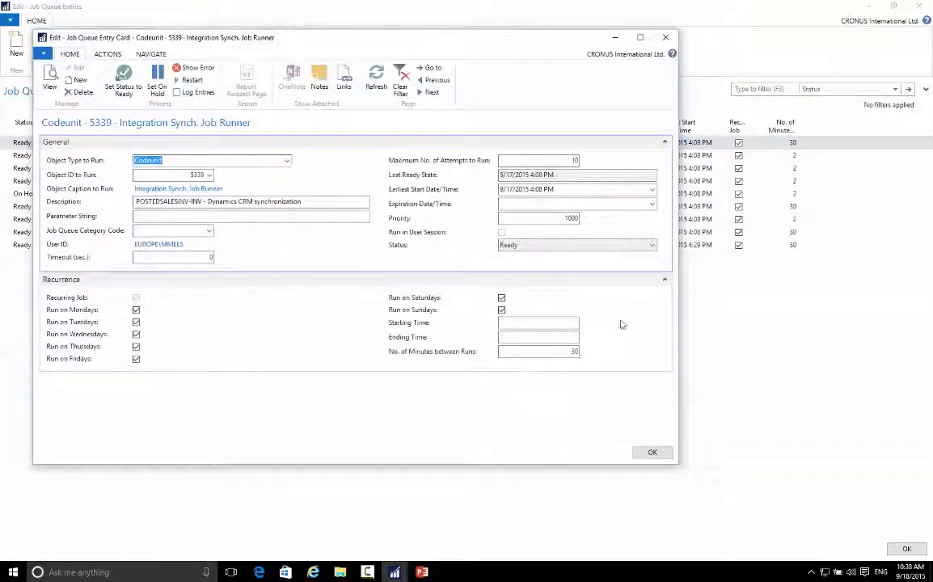
pyautogui.click(552, 350)
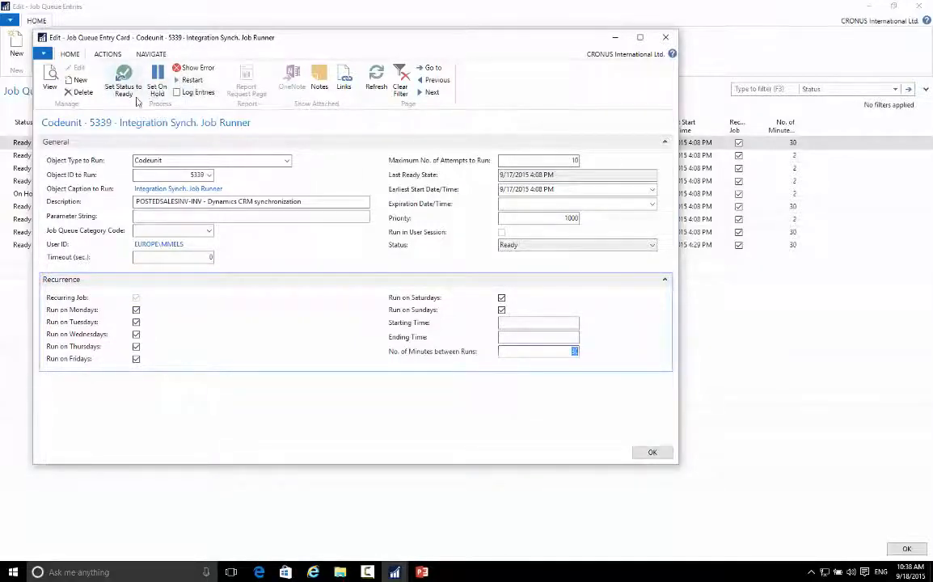
pyautogui.click(653, 454)
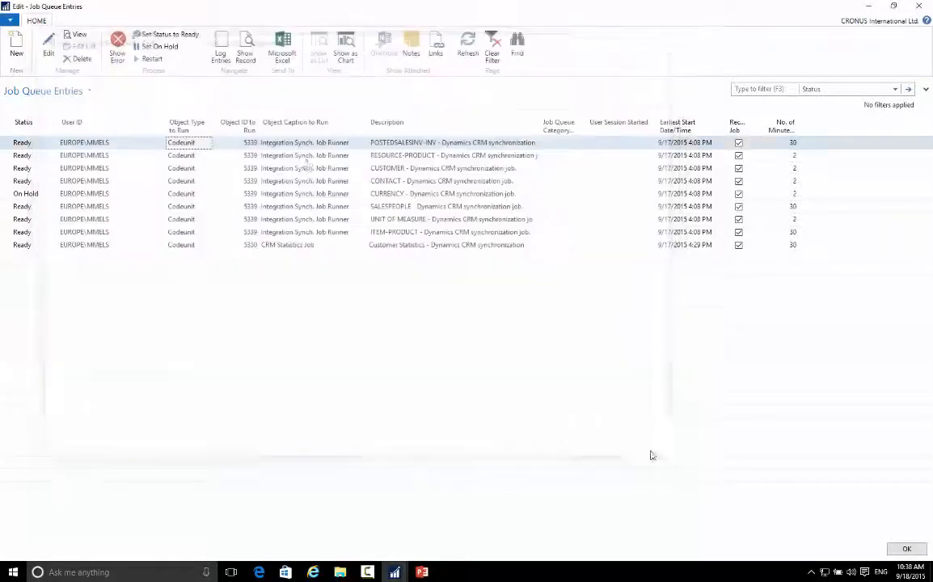
pyautogui.press('Escape')
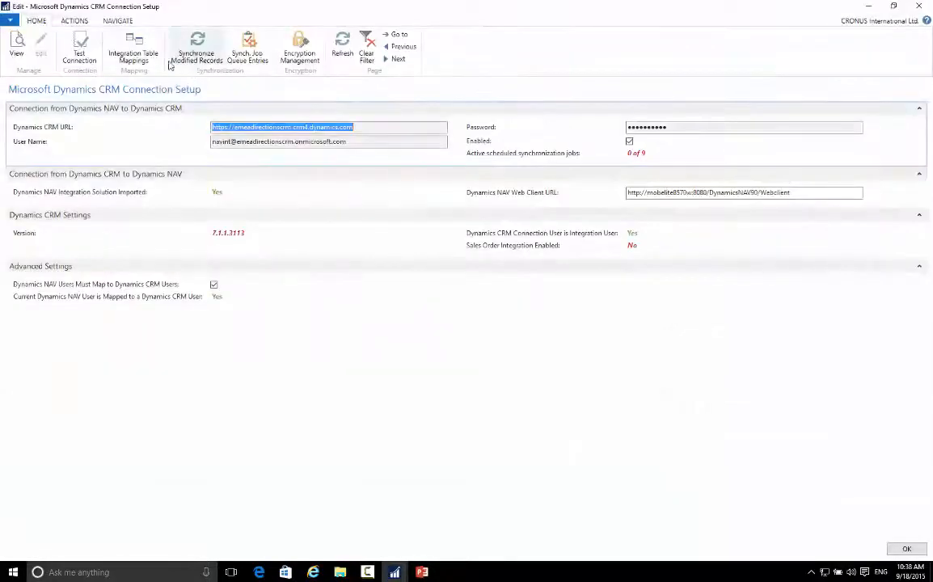
# Step: Inspect the integration table filter of the CONTACT mapping in Integration Table Mappings, leaving the filter page without changes
pyautogui.click(131, 57)
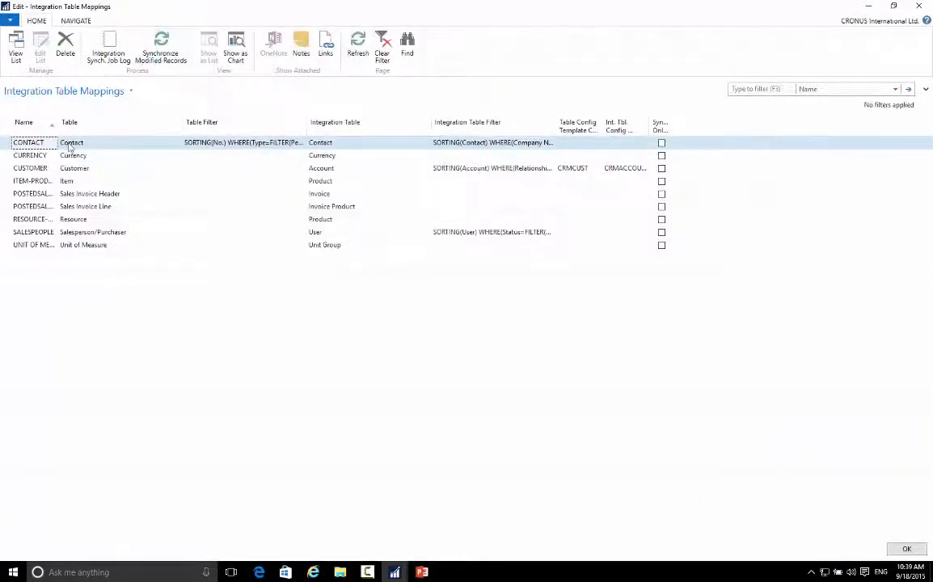
pyautogui.click(538, 143)
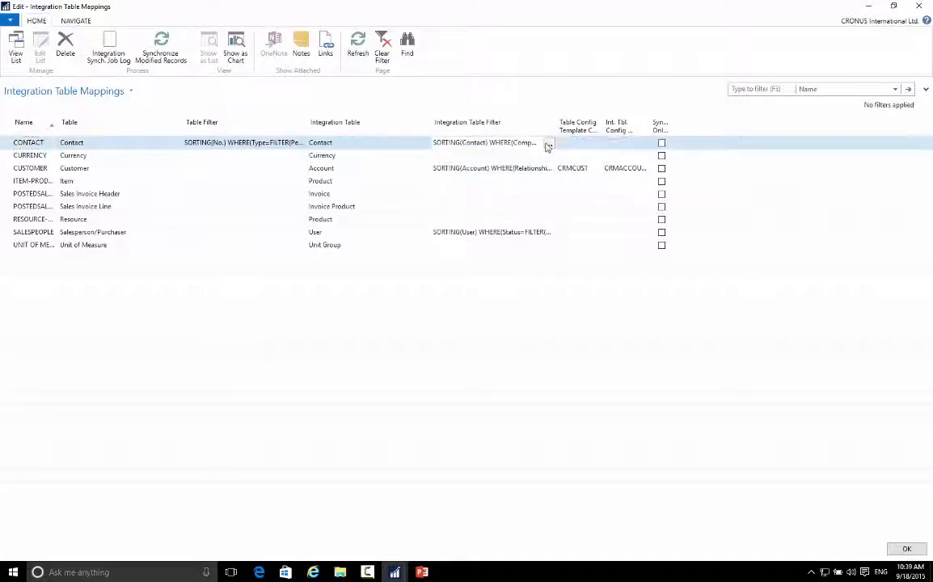
pyautogui.click(549, 143)
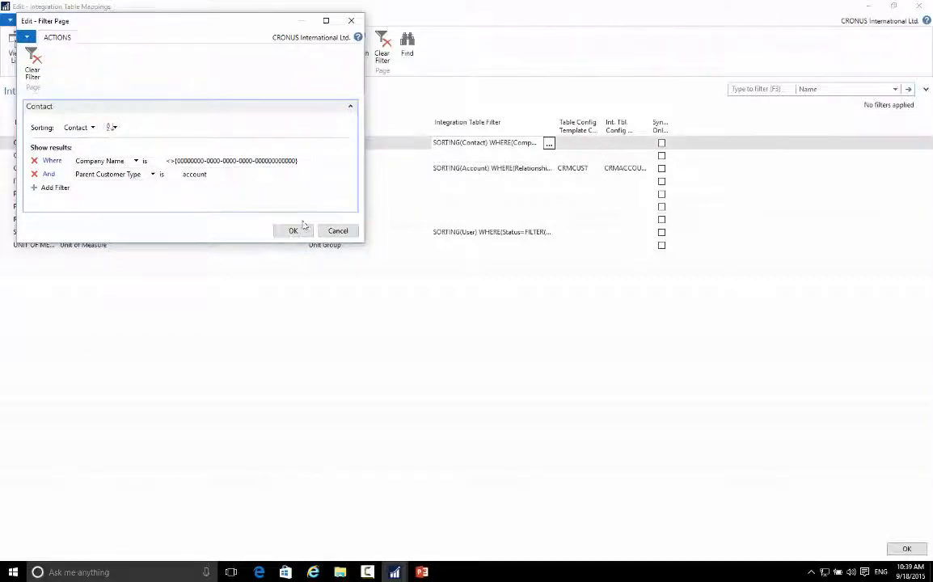
pyautogui.click(338, 231)
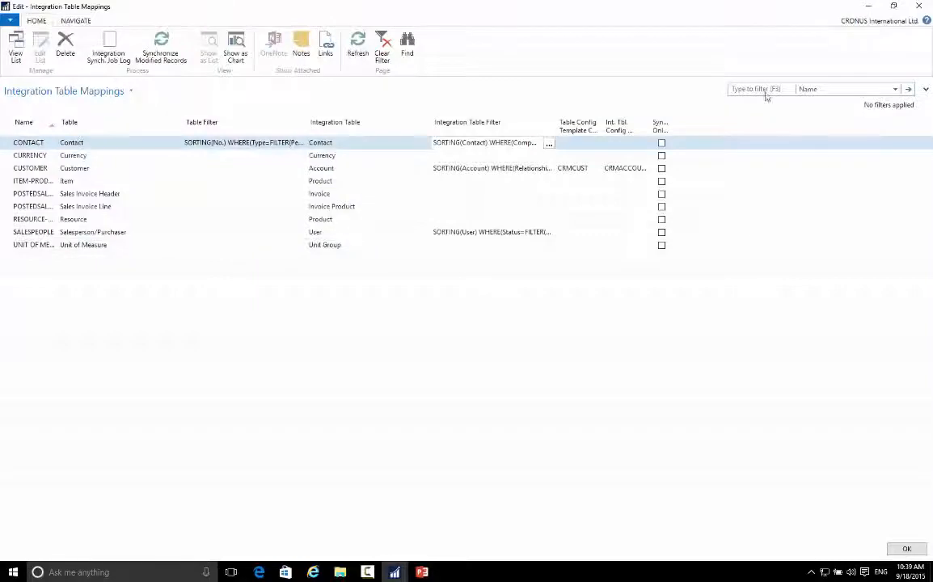
pyautogui.press('Tab')
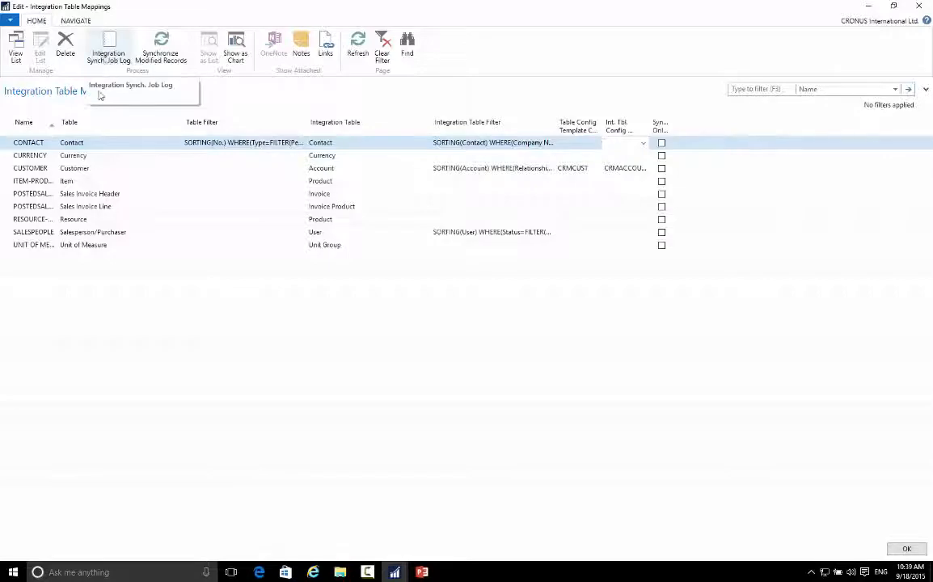
# Step: Review the integration synchronization job log of the CONTACT mapping and return to the CRM connection setup
pyautogui.click(109, 57)
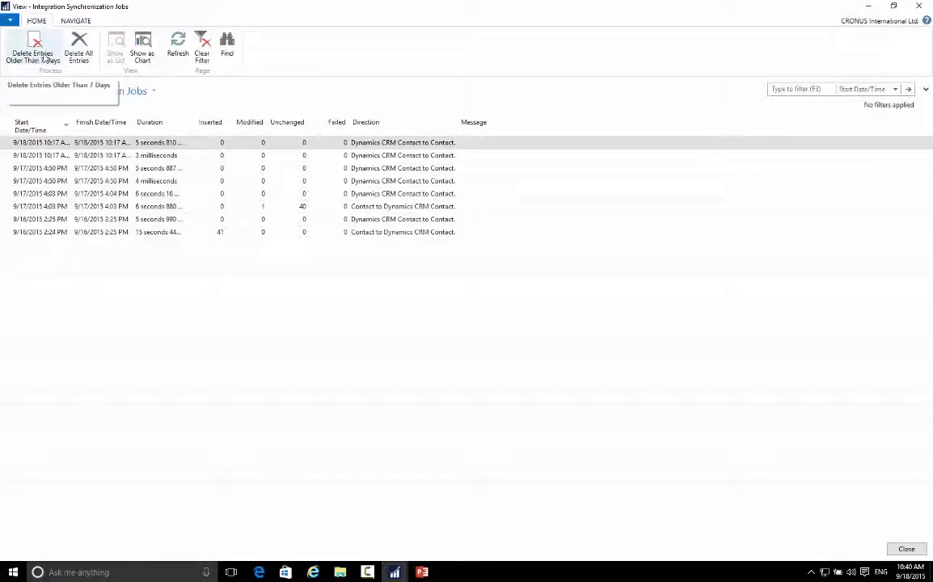
pyautogui.click(67, 22)
pyautogui.press('Escape')
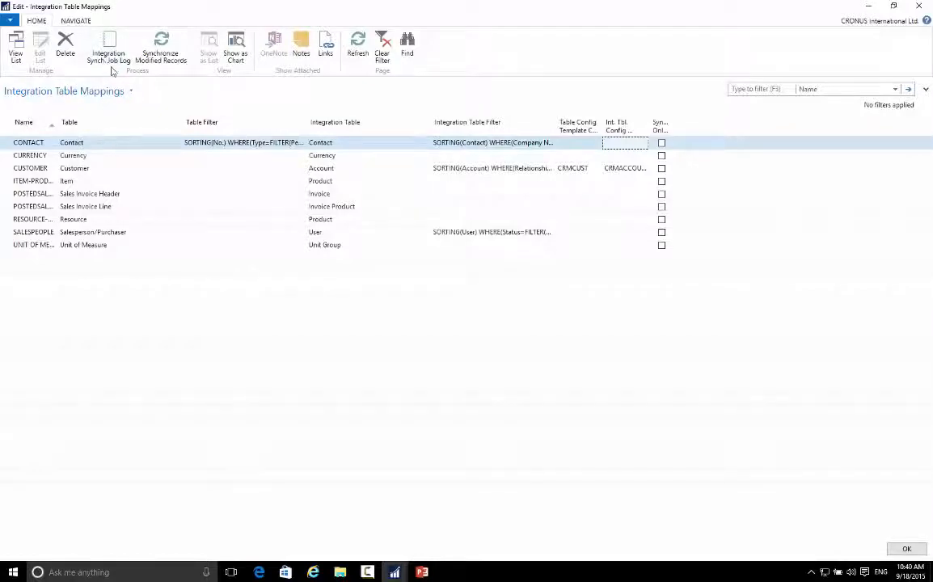
pyautogui.press('Escape')
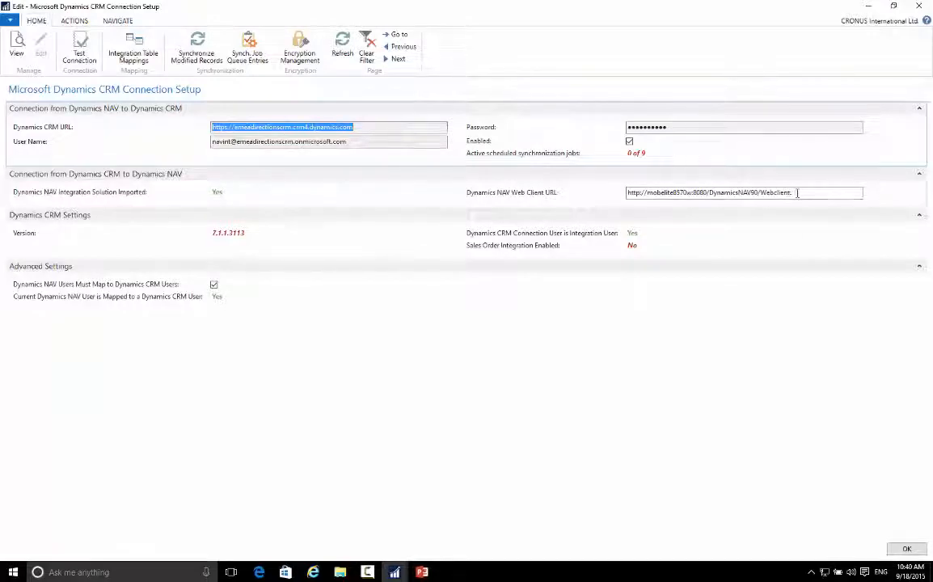
# Step: Highlight the Dynamics NAV Web Client URL, and examine the Dynamics NAV command on a new account form in Dynamics CRM
pyautogui.moveTo(791, 192); pyautogui.dragTo(610, 202)
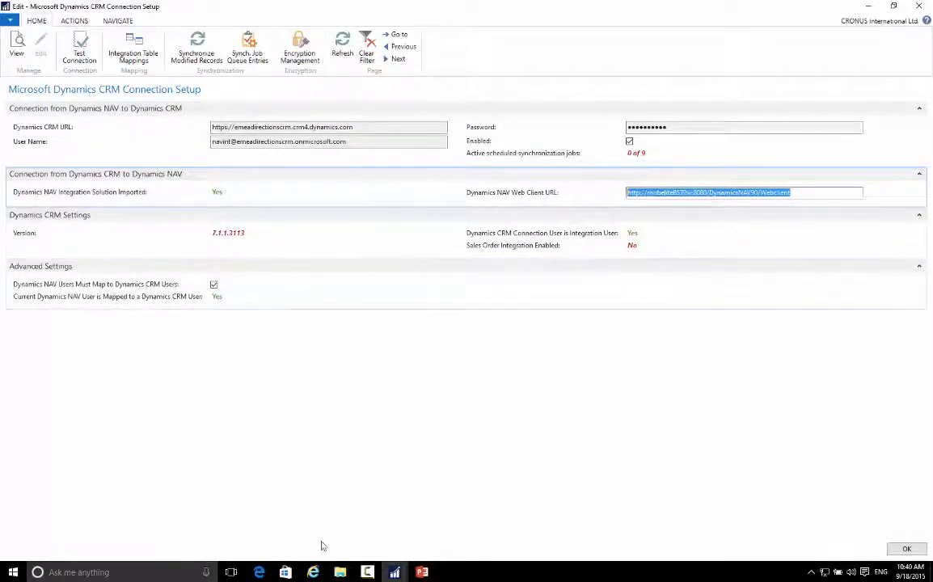
pyautogui.click(313, 572)
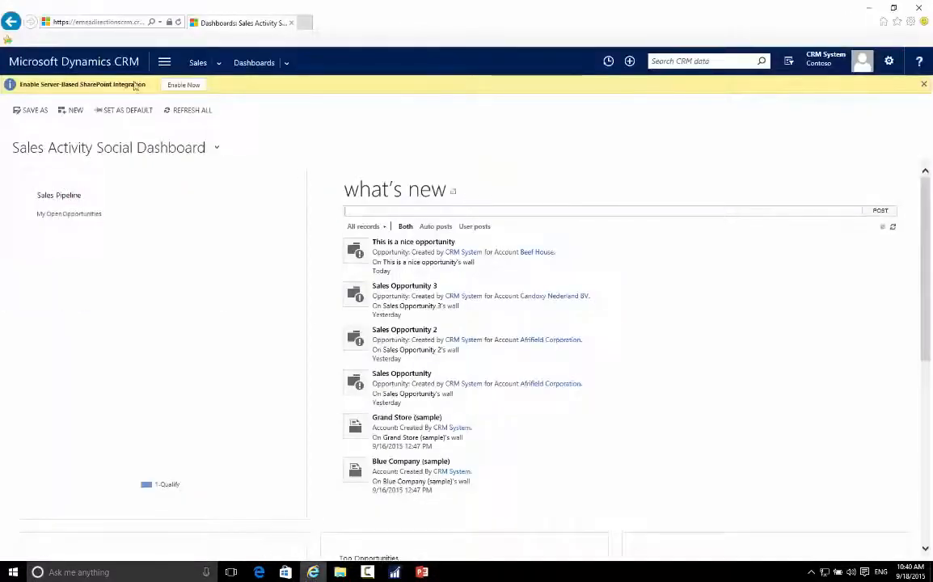
pyautogui.click(164, 62)
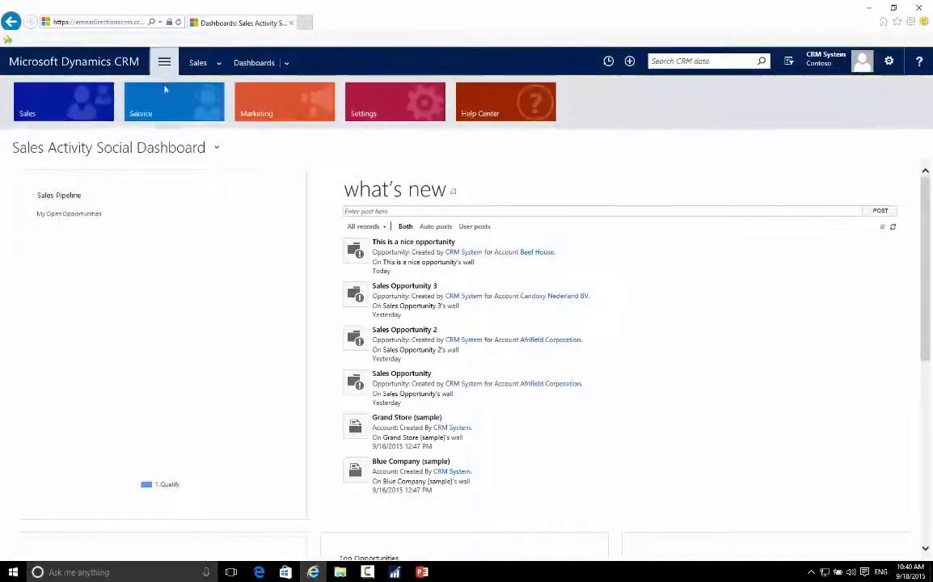
pyautogui.click(70, 93)
pyautogui.click(171, 170)
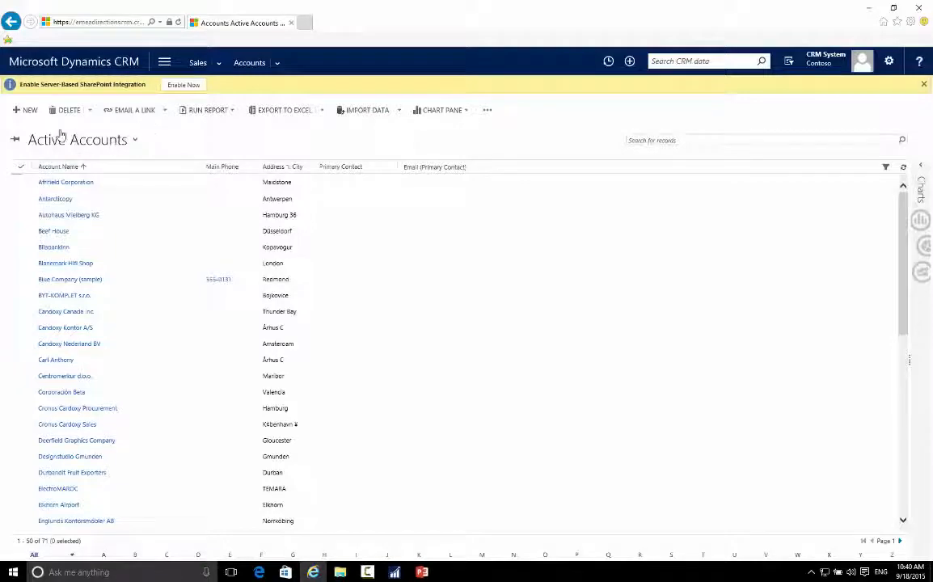
pyautogui.click(26, 108)
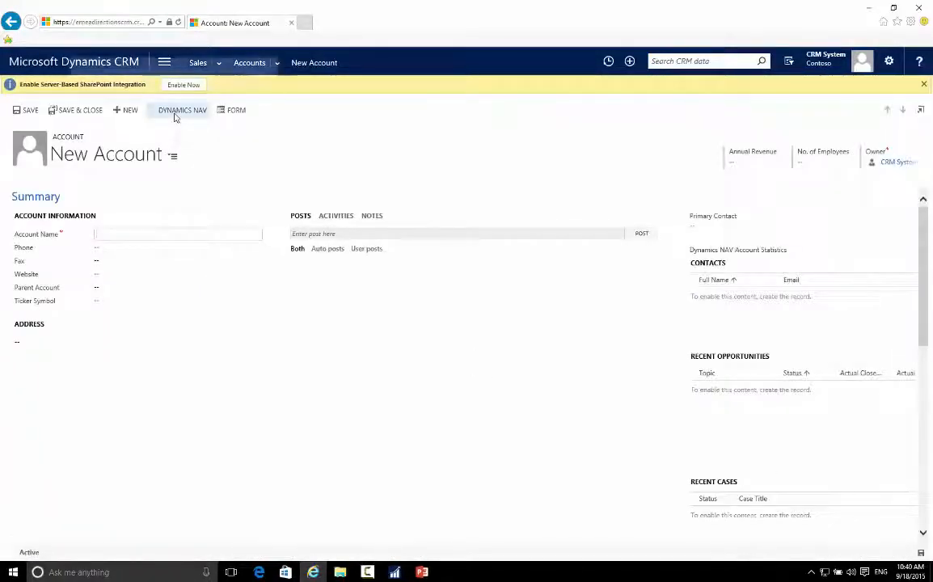
pyautogui.click(84, 70)
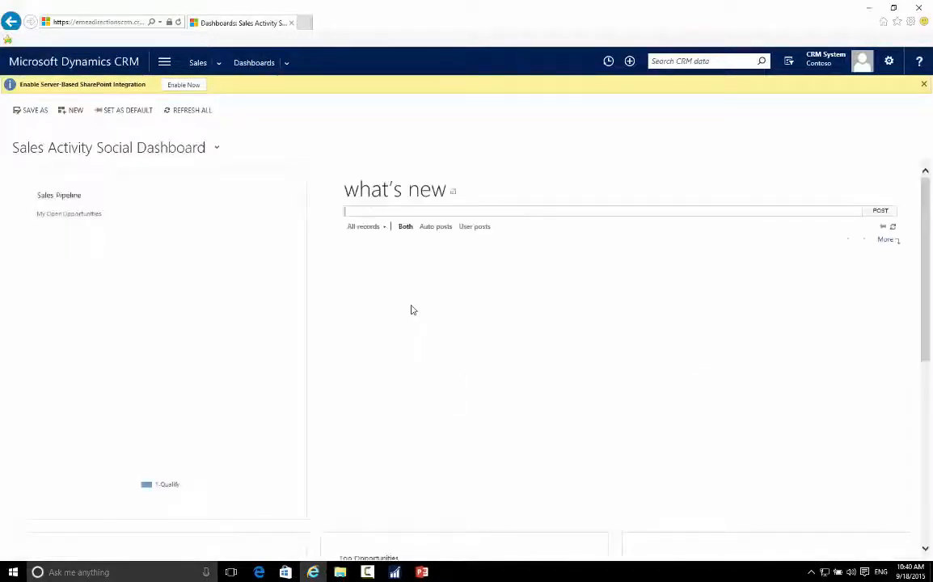
# Step: Switch back to the CRM connection setup in Dynamics NAV and view its synchronization job queue entries, including the CRM Statistics Job
pyautogui.moveTo(409, 572)
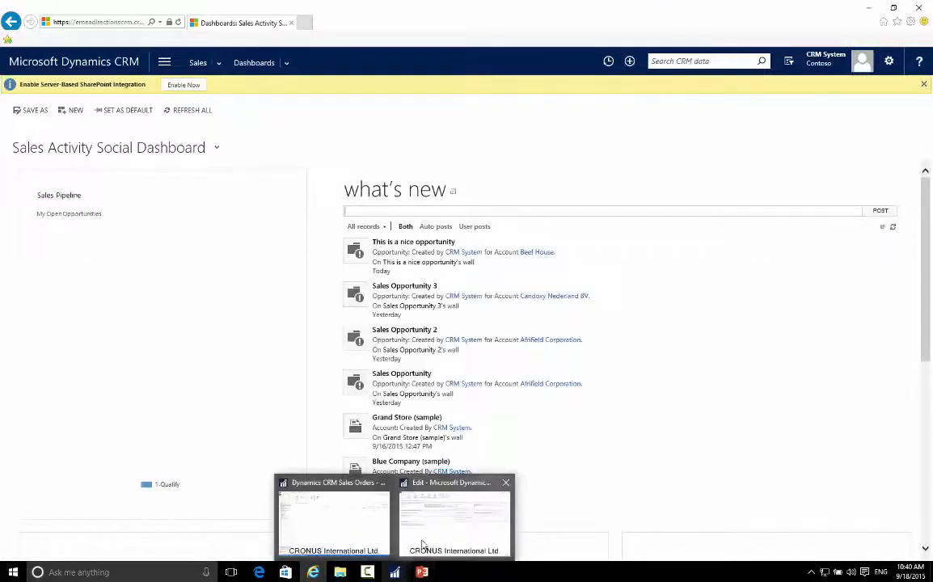
pyautogui.click(394, 577)
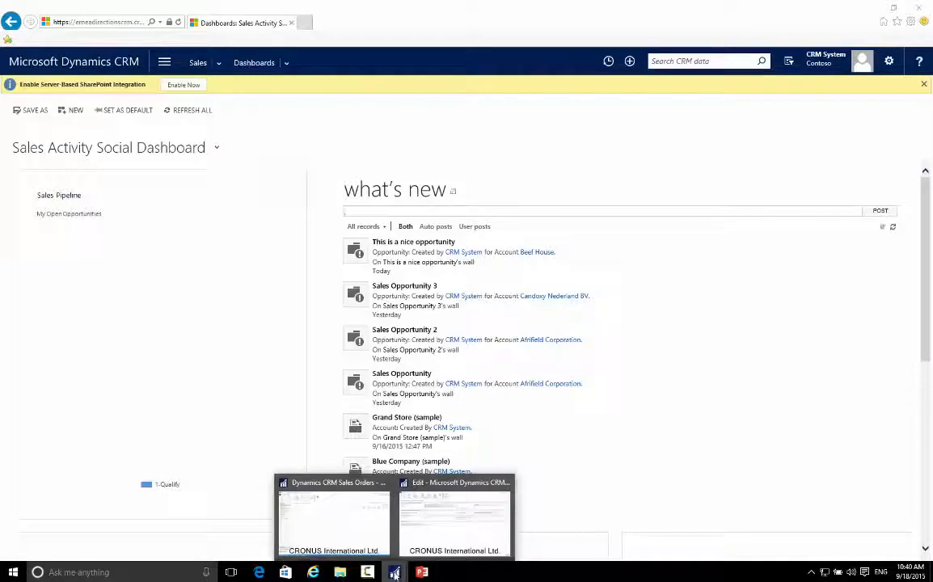
pyautogui.moveTo(344, 541)
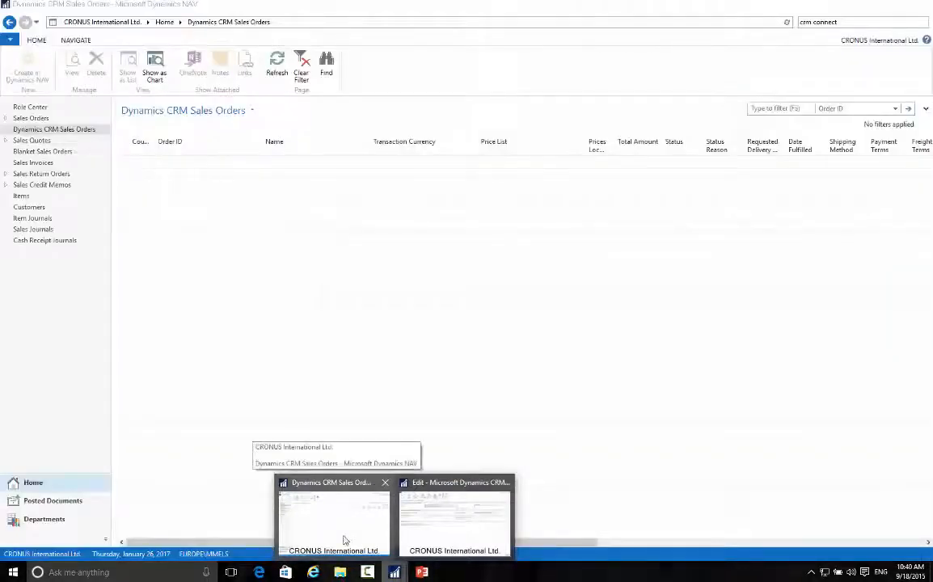
pyautogui.moveTo(429, 538)
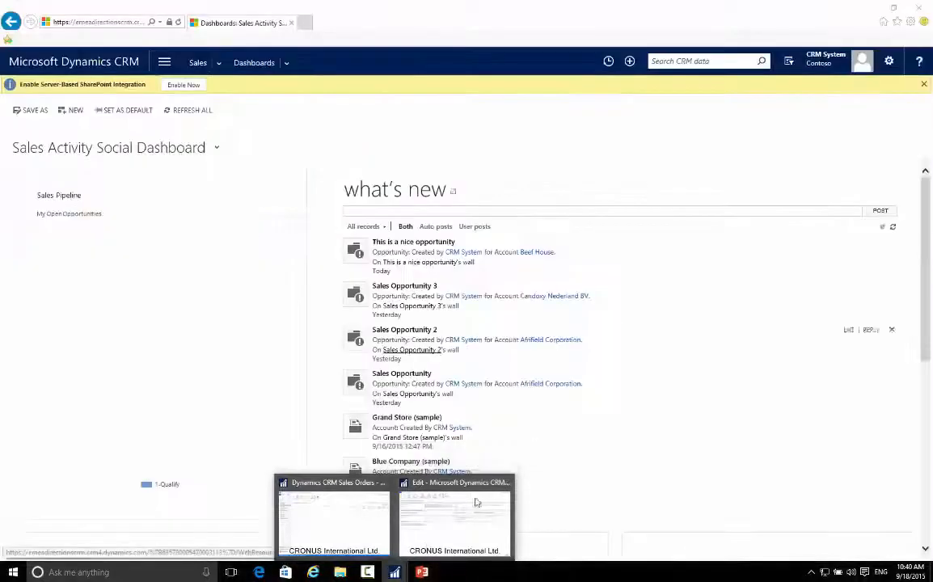
pyautogui.click(478, 534)
pyautogui.click(250, 60)
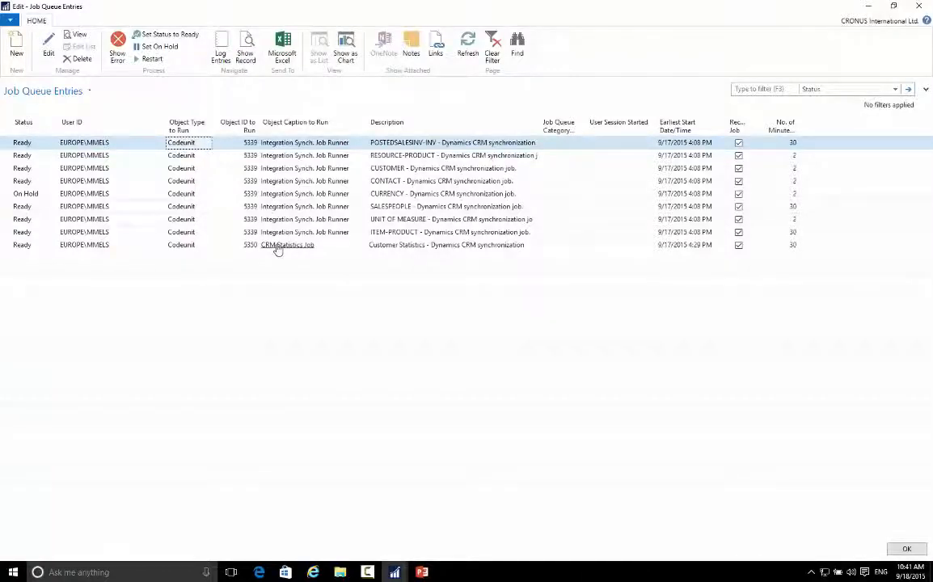
# Step: Bring up the main Dynamics NAV window and open the Customers list of the Sales area under Sales & Marketing
pyautogui.moveTo(395, 574)
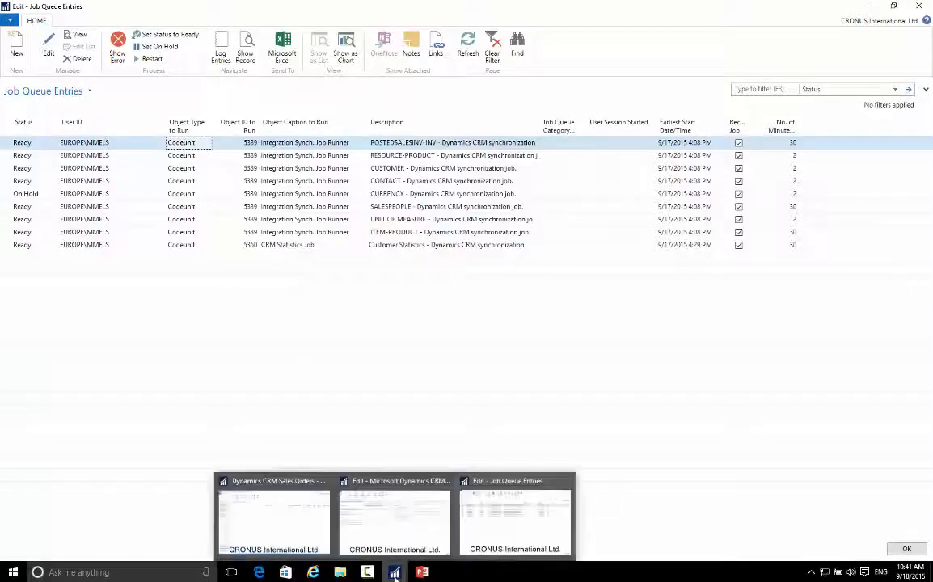
pyautogui.moveTo(331, 525)
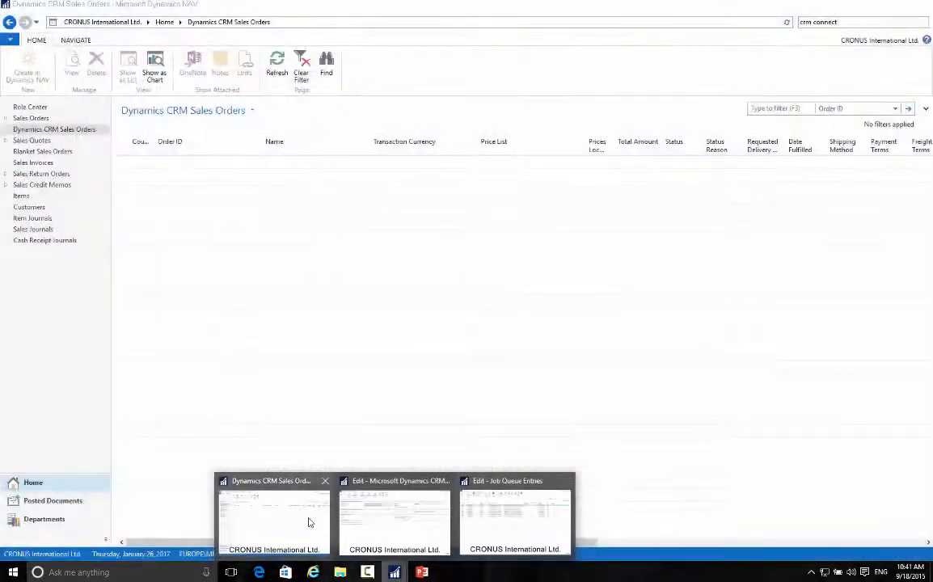
pyautogui.click(308, 524)
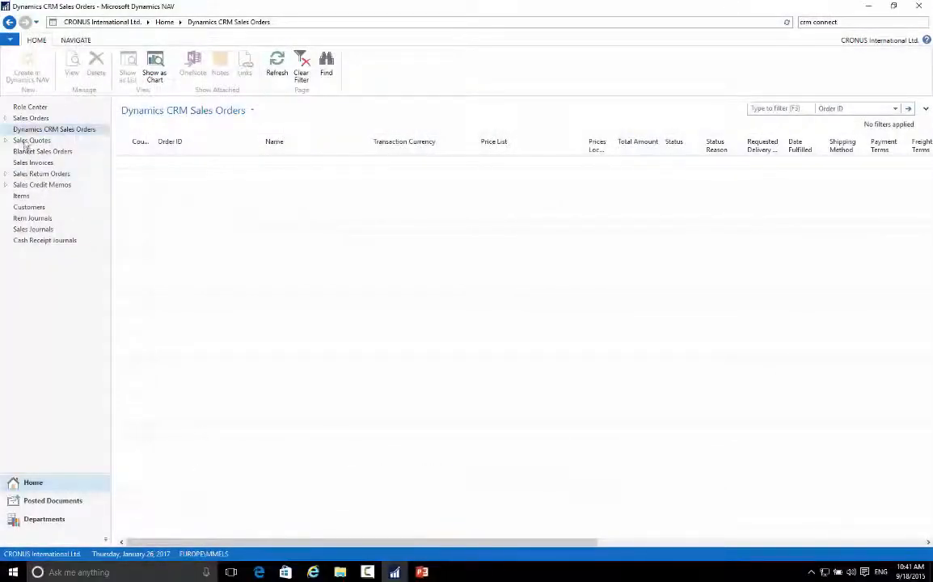
pyautogui.click(44, 519)
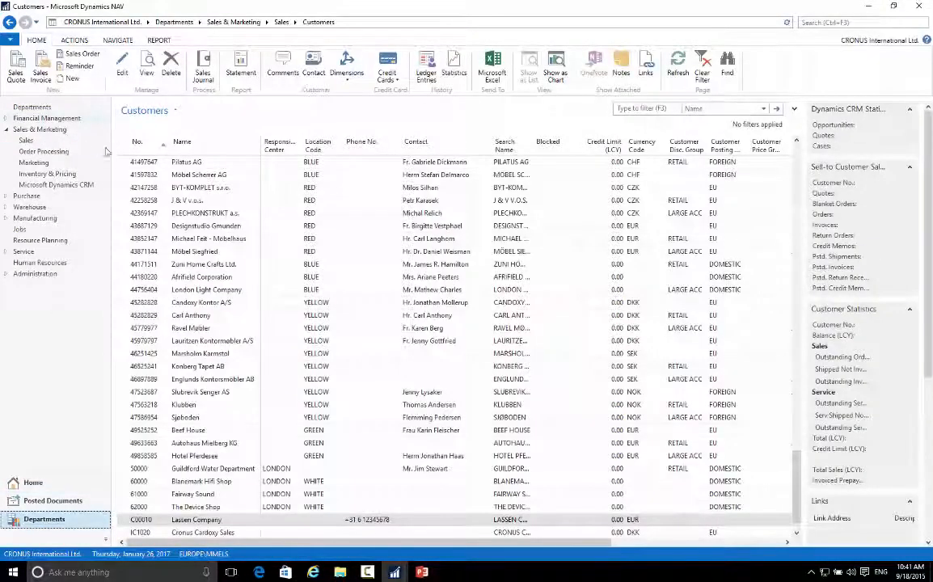
pyautogui.click(36, 143)
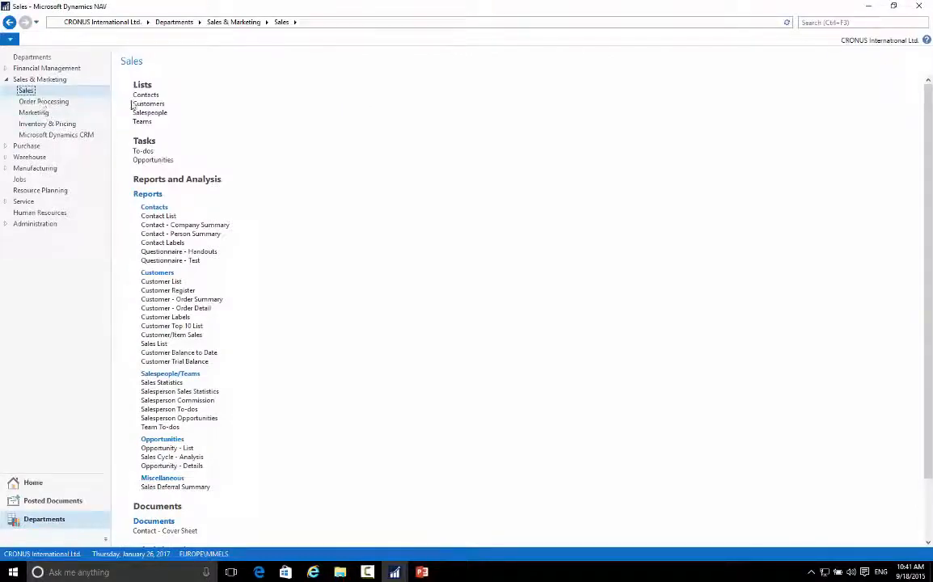
pyautogui.click(135, 104)
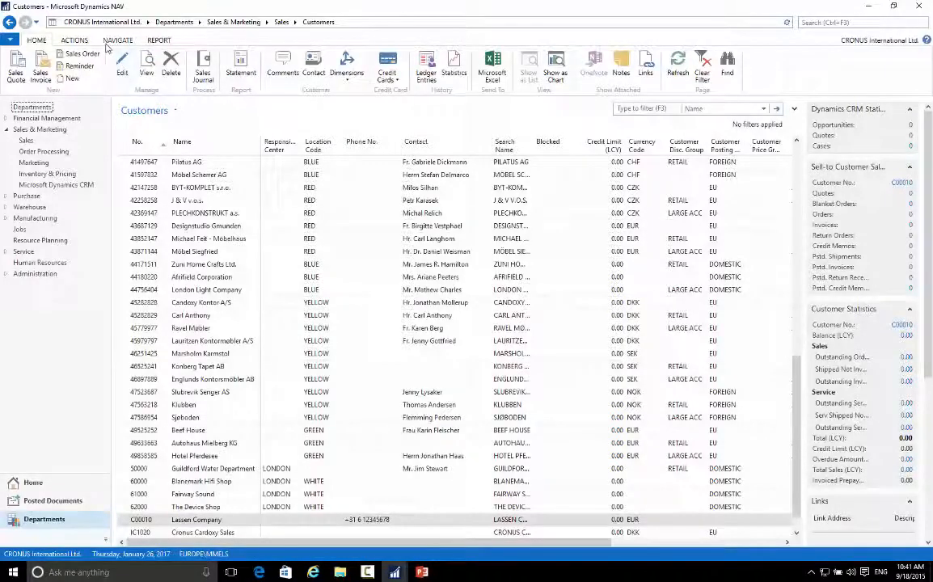
# Step: Select the customer Pilatus AG and examine the Dynamics CRM commands available for it
pyautogui.click(143, 161)
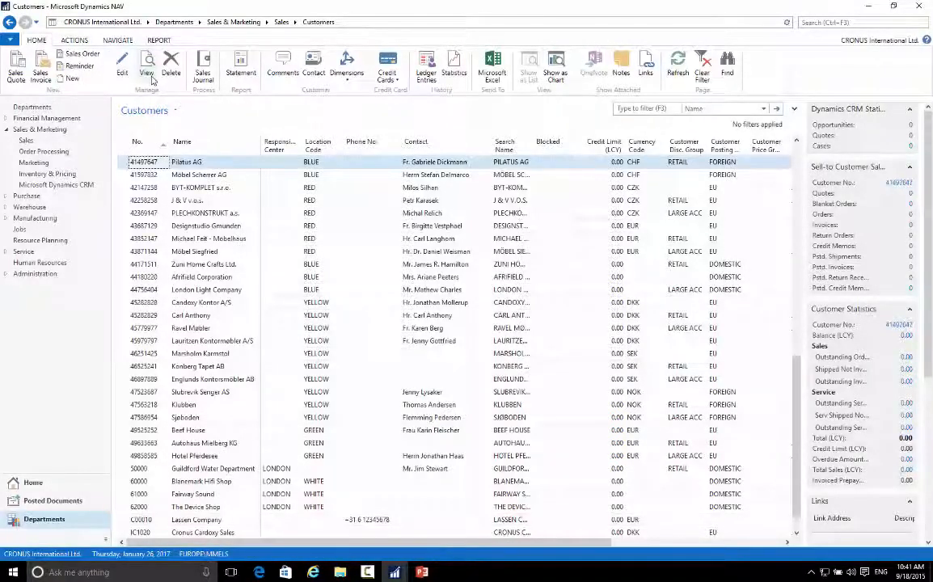
pyautogui.click(114, 47)
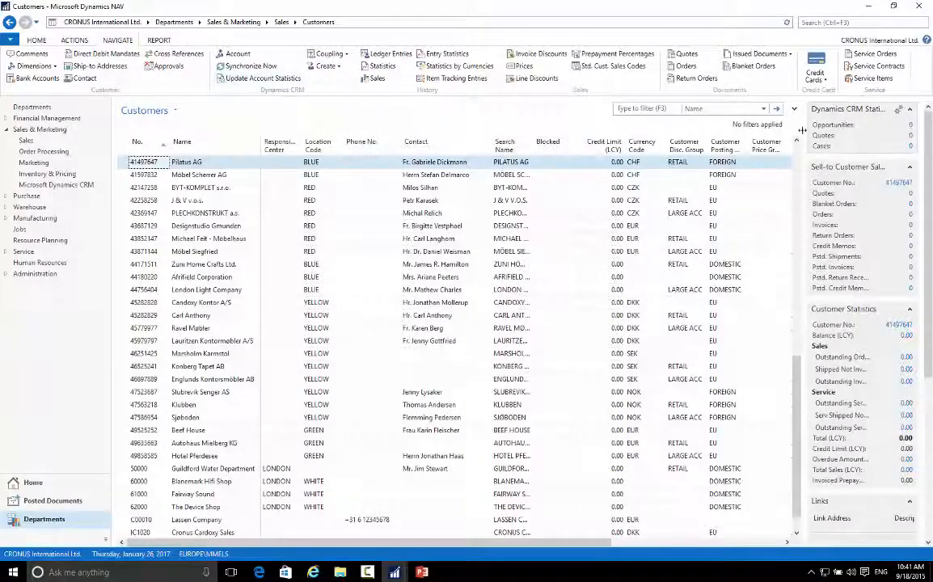
# Step: Show the Microsoft Dynamics CRM Opportunities list of Sales & Marketing and open the Sales Opportunity record in Dynamics CRM
pyautogui.click(50, 185)
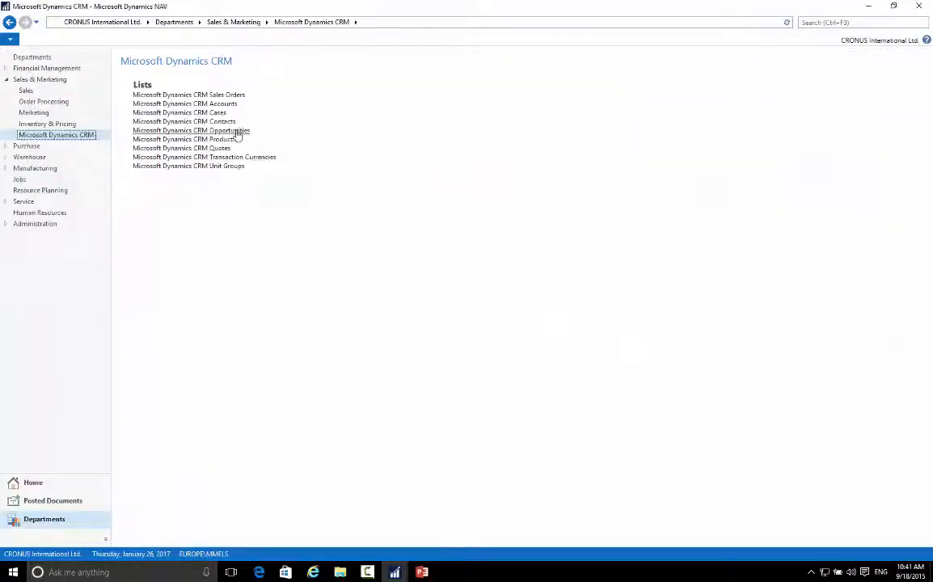
pyautogui.click(235, 132)
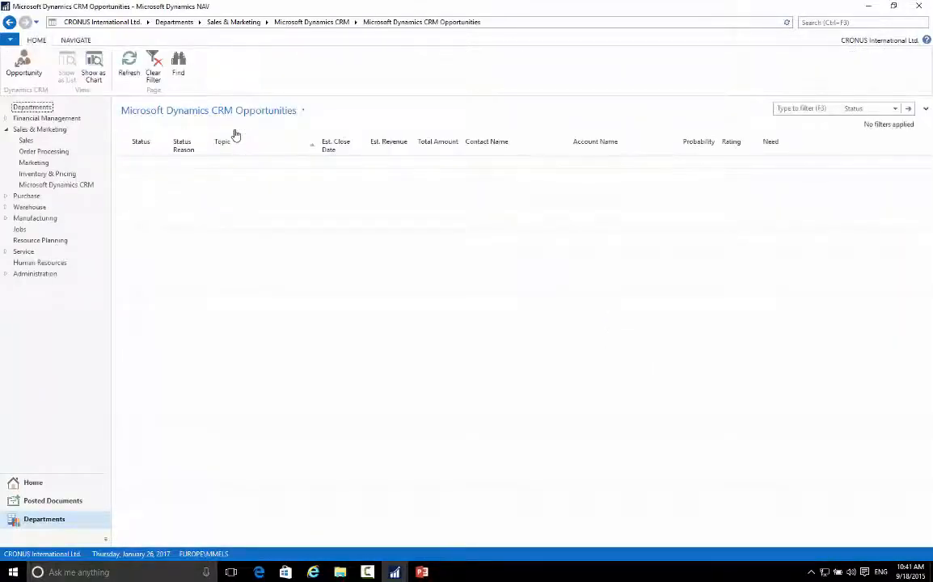
pyautogui.click(25, 74)
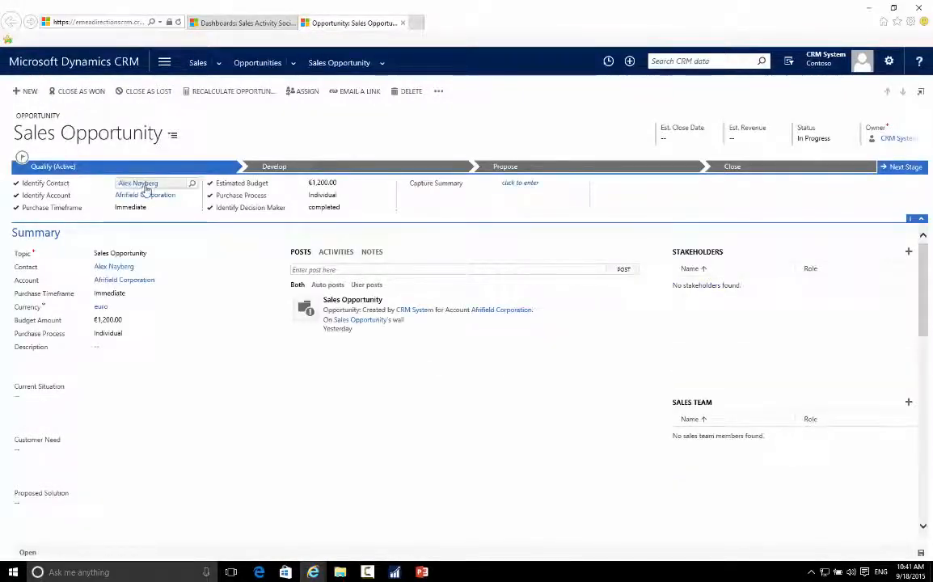
# Step: Start a new opportunity with the first suggested contact, the account Afrifield Corporation and an Immediate purchase timeframe
pyautogui.click(31, 91)
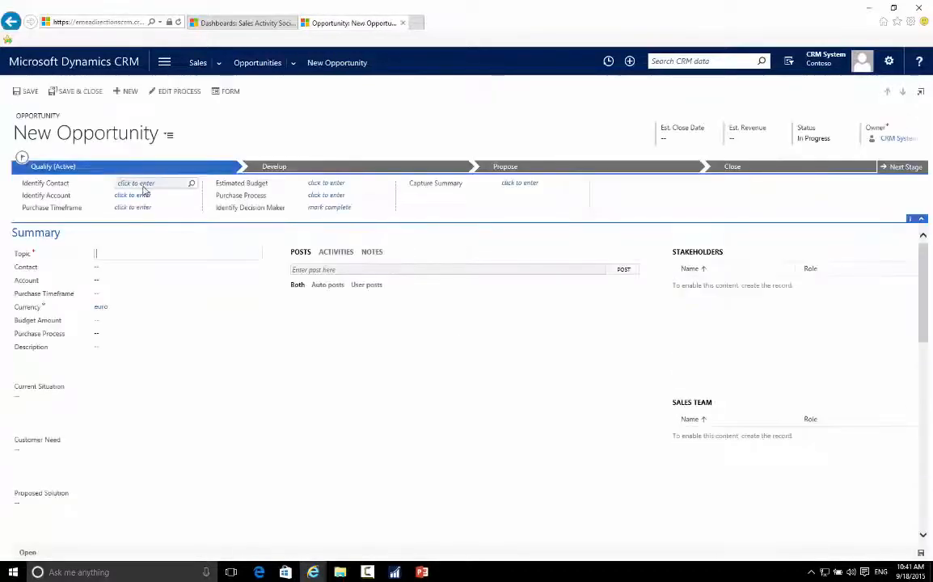
pyautogui.click(192, 184)
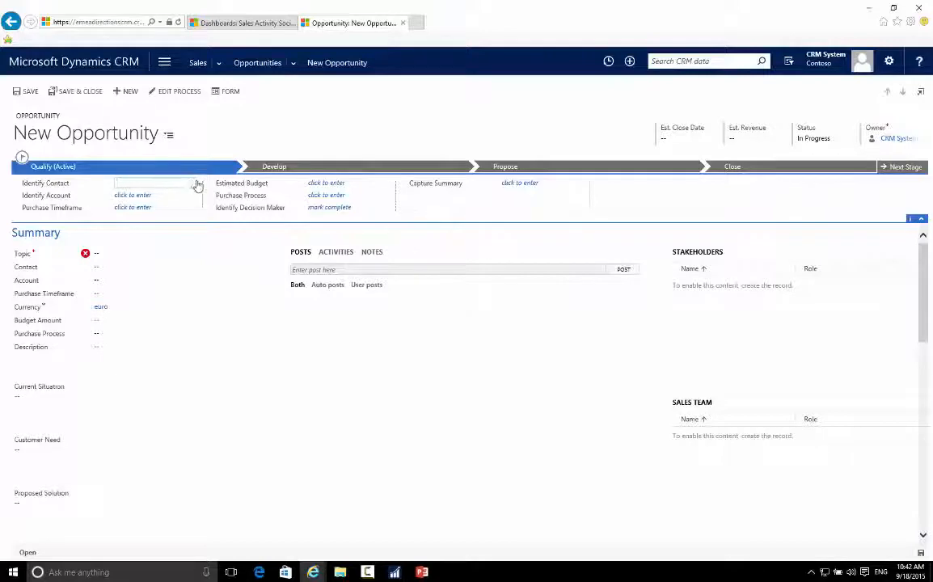
pyautogui.click(194, 185)
pyautogui.click(159, 201)
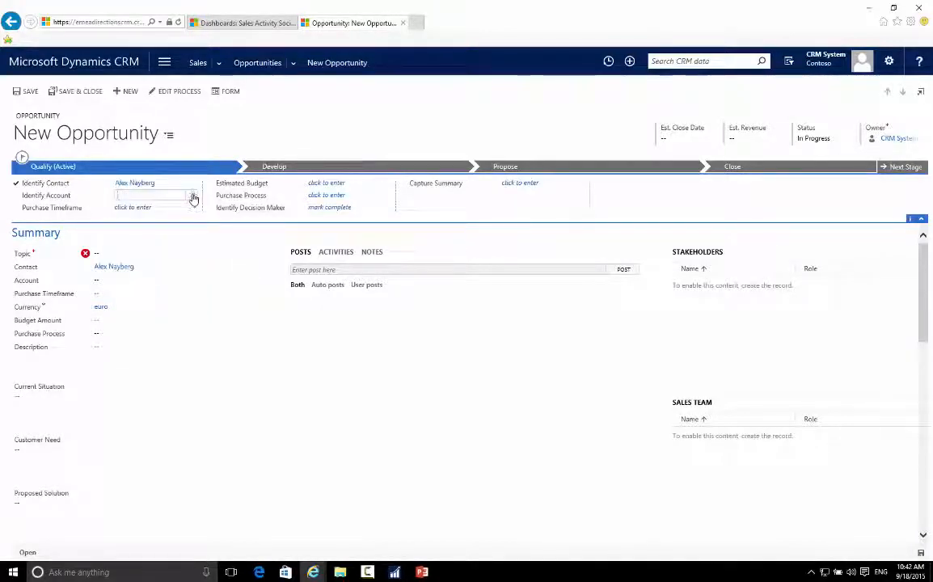
pyautogui.click(191, 199)
pyautogui.click(182, 211)
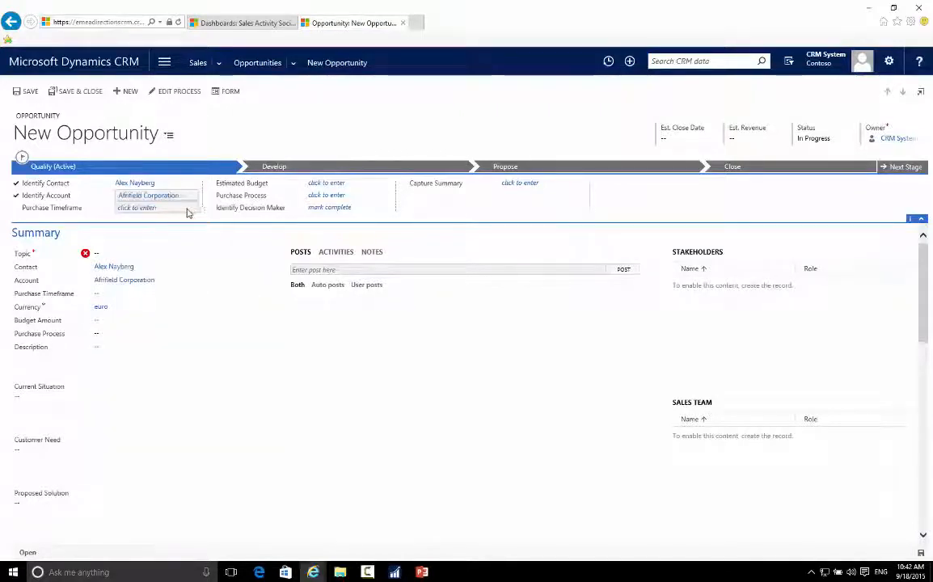
pyautogui.click(169, 211)
pyautogui.click(134, 217)
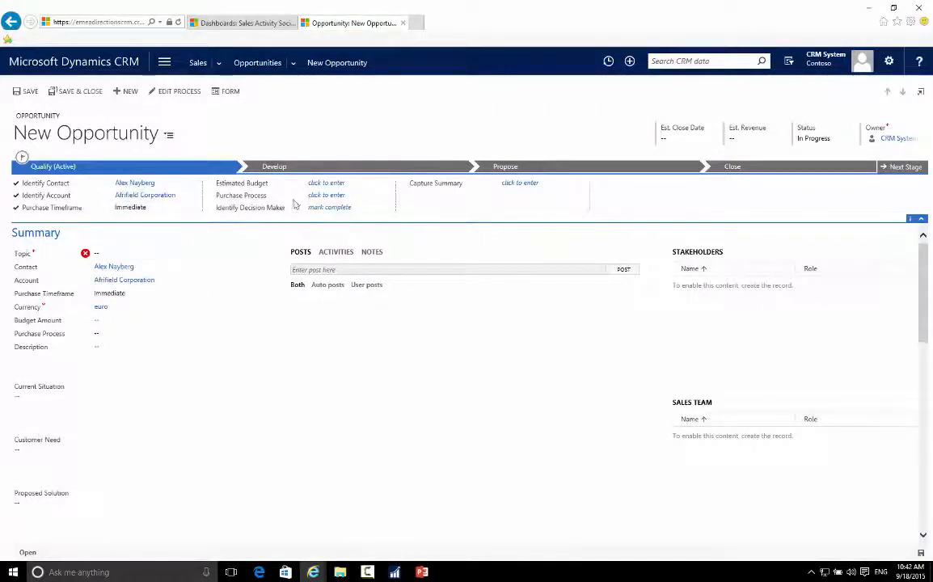
# Step: Set the estimated budget to €15.00 and the purchase process to Individual, and mark Identify Decision Maker as completed
pyautogui.click(343, 181)
pyautogui.write('15')
pyautogui.press('Tab')
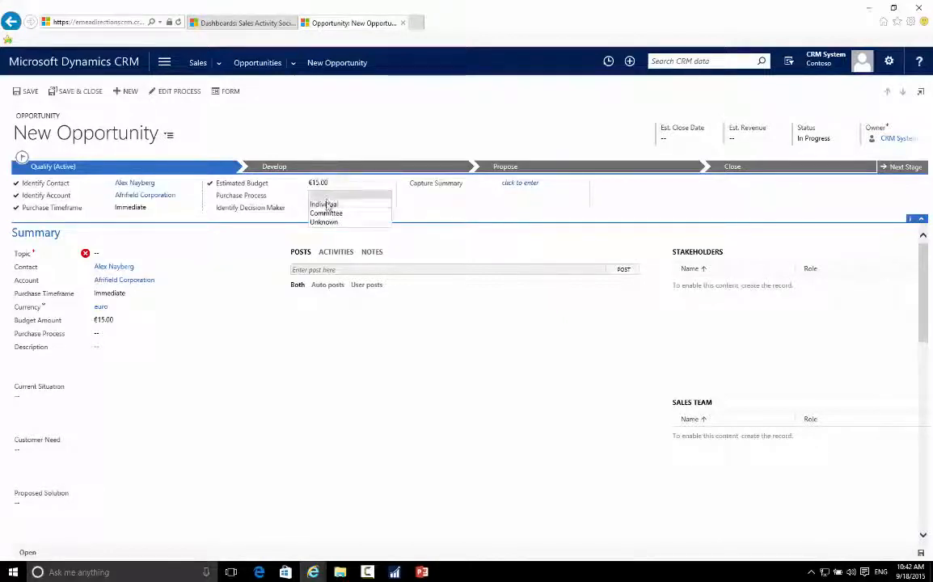
pyautogui.click(326, 204)
pyautogui.click(326, 208)
pyautogui.click(327, 220)
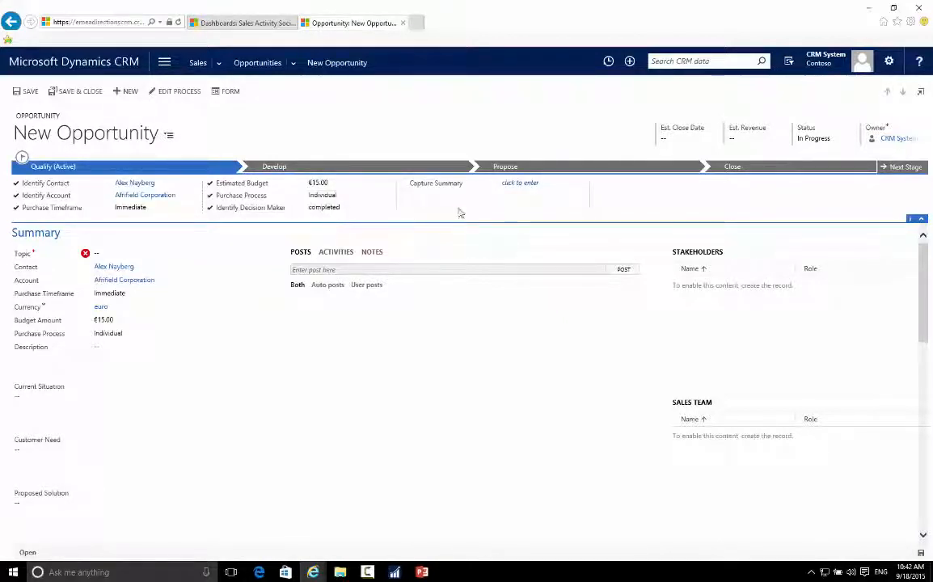
# Step: Enter "This is demo" as the opportunity's topic and save the record
pyautogui.click(109, 254)
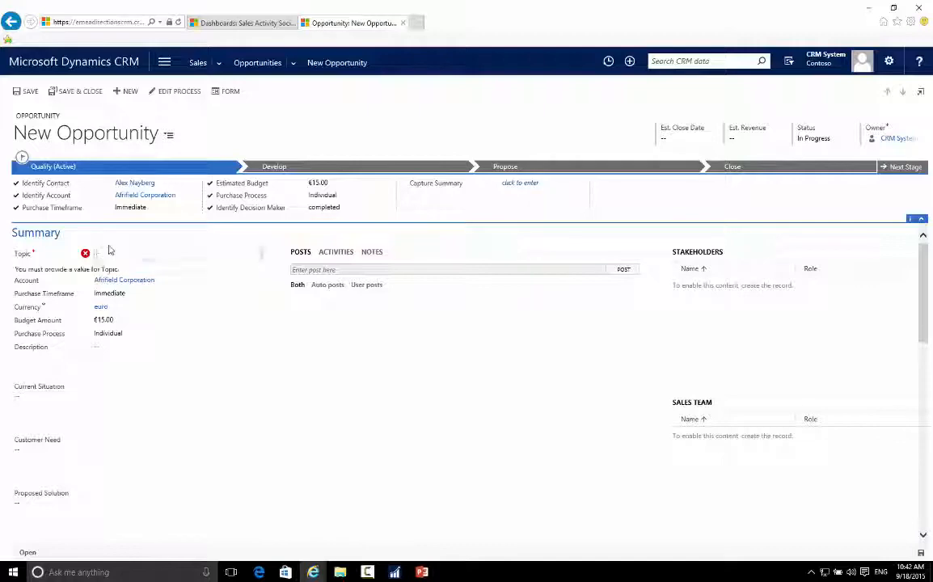
pyautogui.write('In')
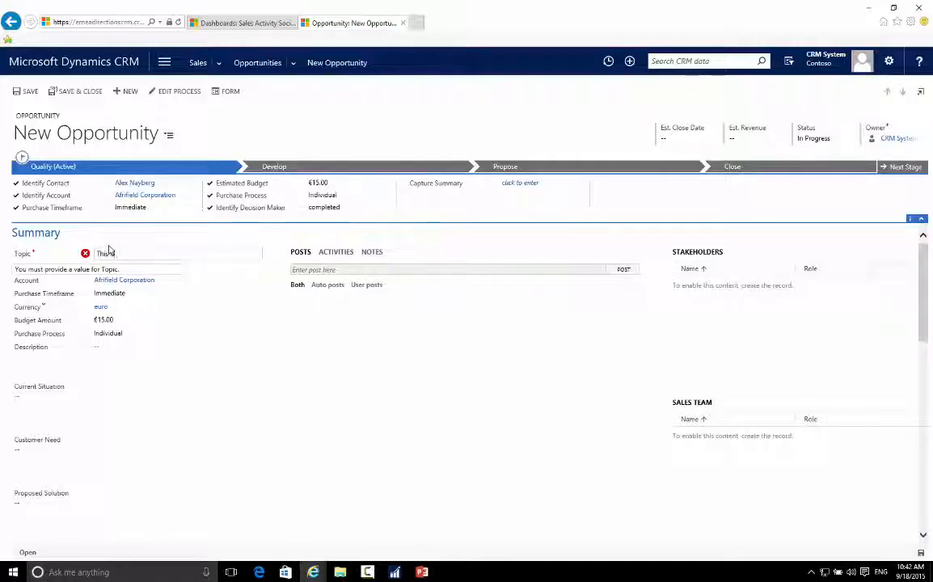
pyautogui.write(' demo')
pyautogui.press('Tab')
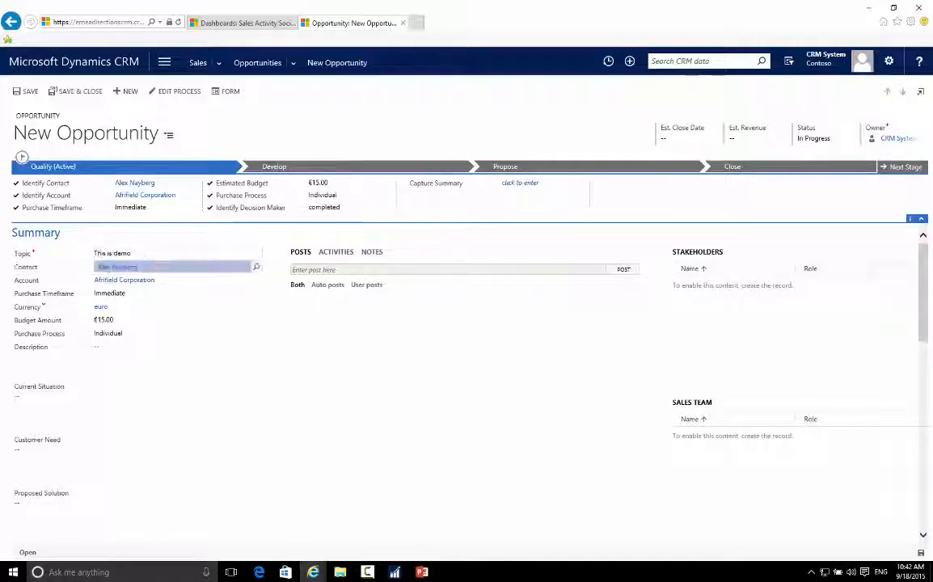
pyautogui.hotkey('ctrl', 's')
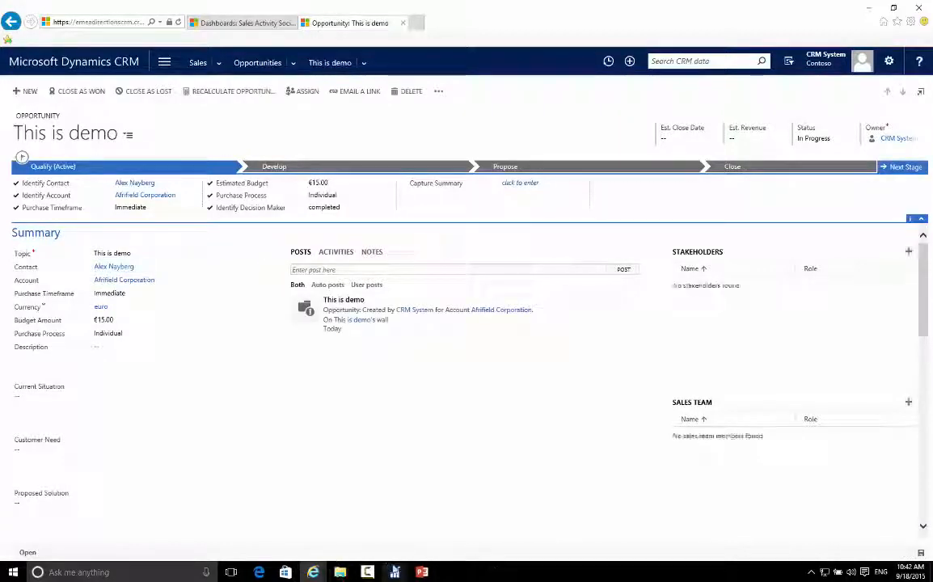
# Step: Switch back to the CRM opportunities list in Dynamics NAV and refresh it
pyautogui.moveTo(395, 572)
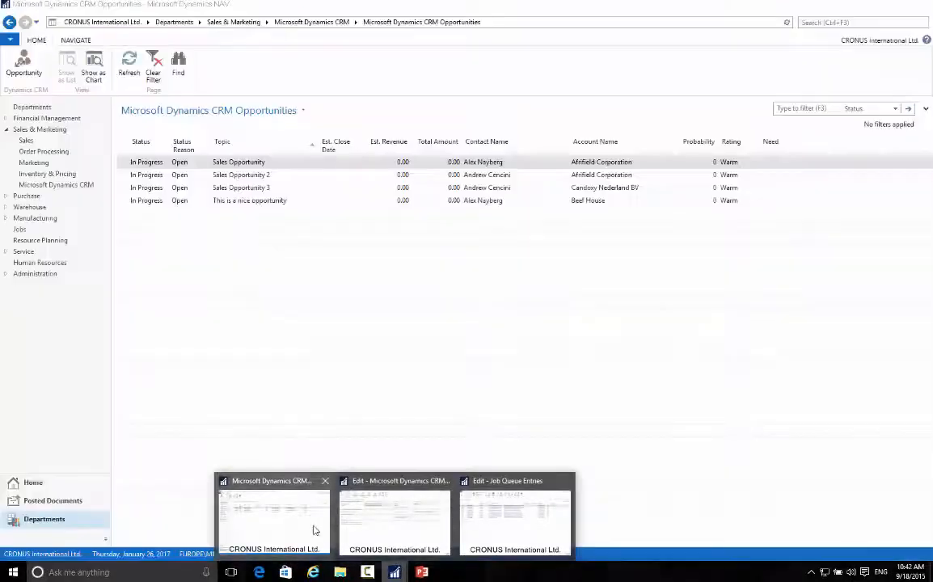
pyautogui.click(312, 529)
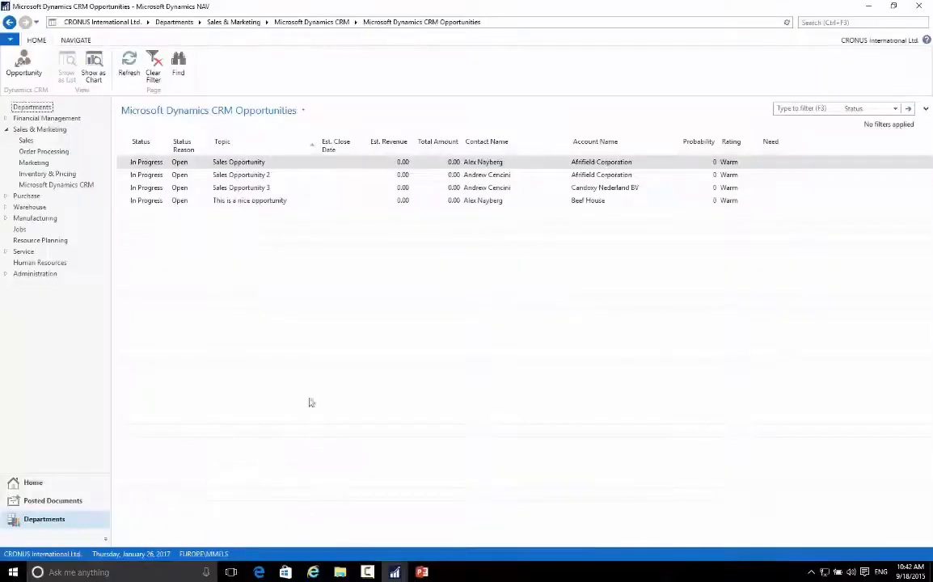
pyautogui.click(129, 68)
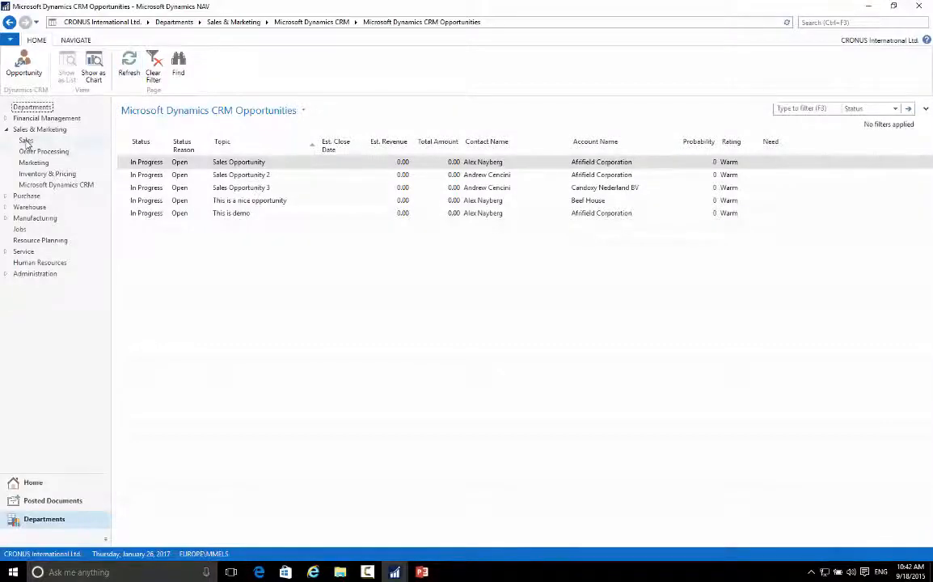
# Step: Go back to the Customers list in Dynamics NAV, and check the "This is demo" opportunity in Dynamics CRM before returning to the list
pyautogui.click(9, 23)
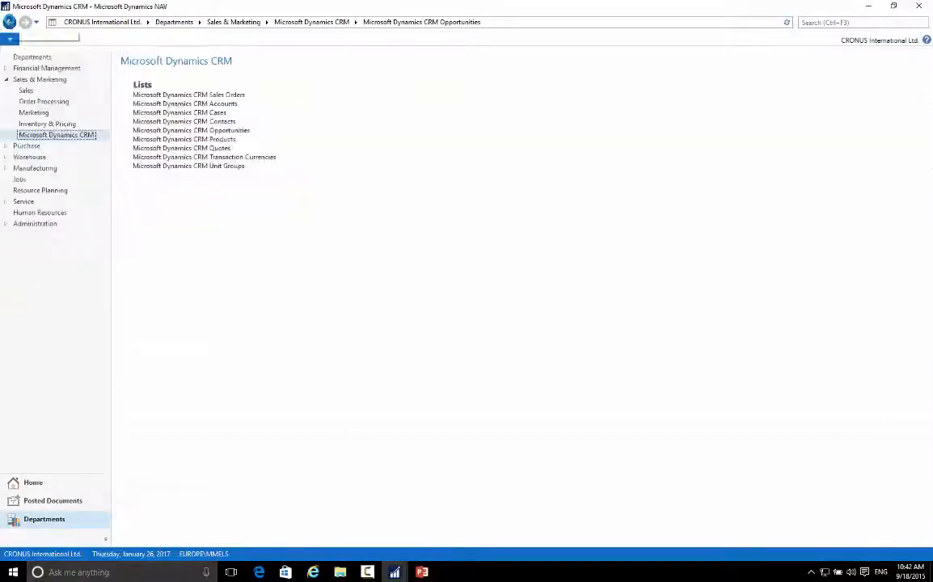
pyautogui.click(9, 22)
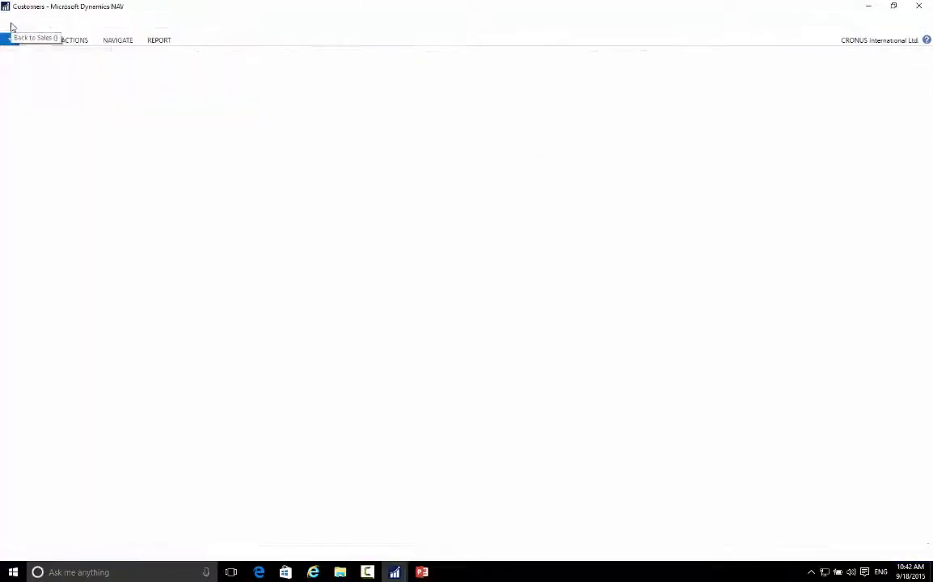
pyautogui.click(314, 572)
pyautogui.click(372, 521)
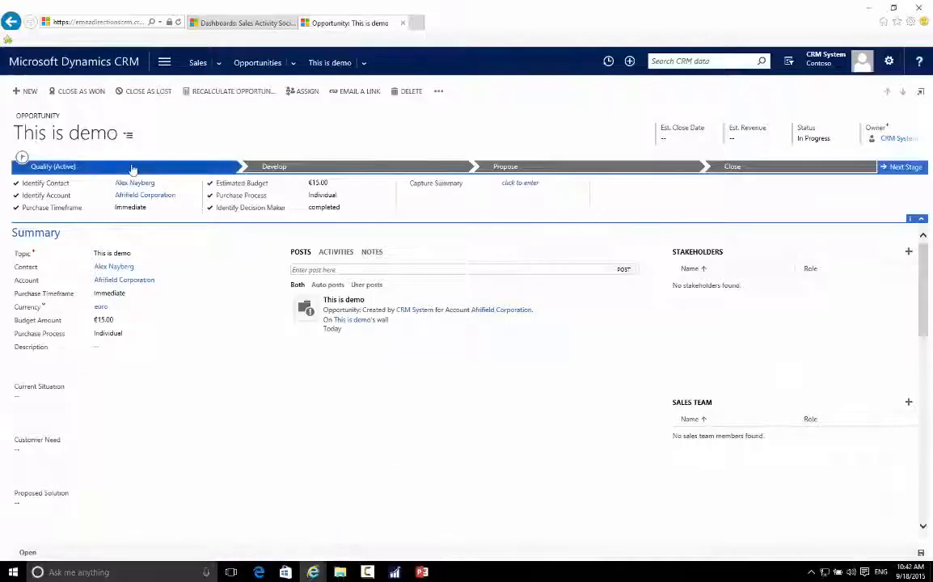
pyautogui.click(867, 9)
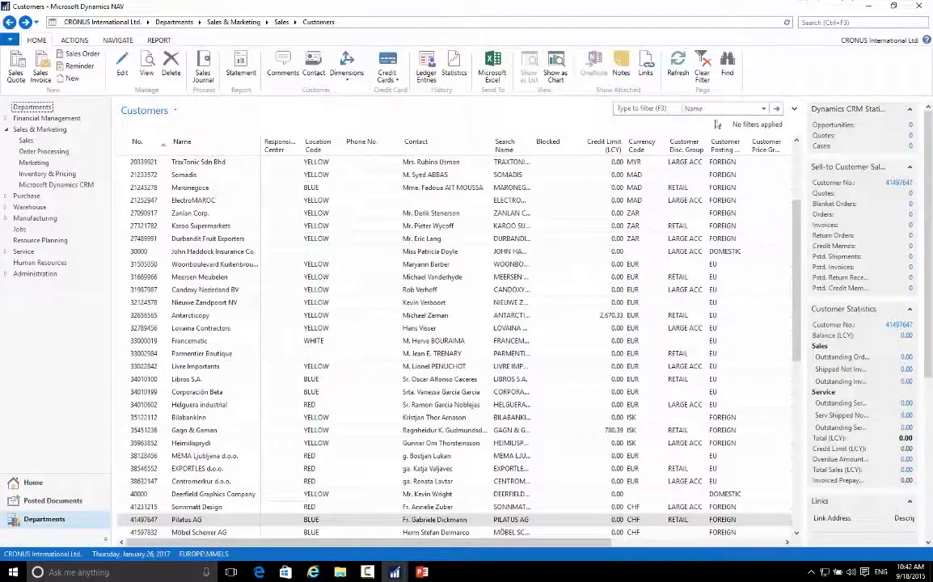
# Step: Filter the customers by name with "afr" and view the Dynamics CRM opportunities of Afrifield Corporation
pyautogui.click(649, 107)
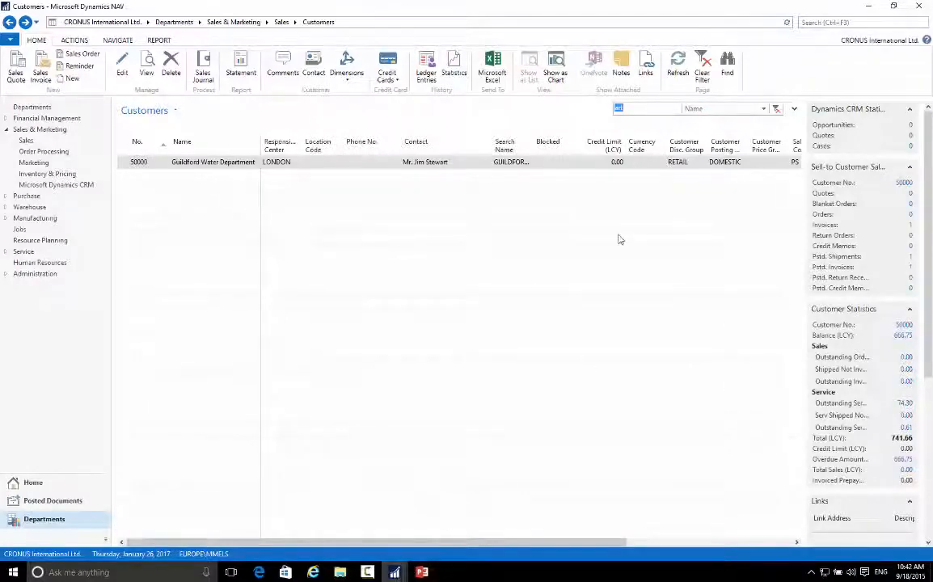
pyautogui.write('afr')
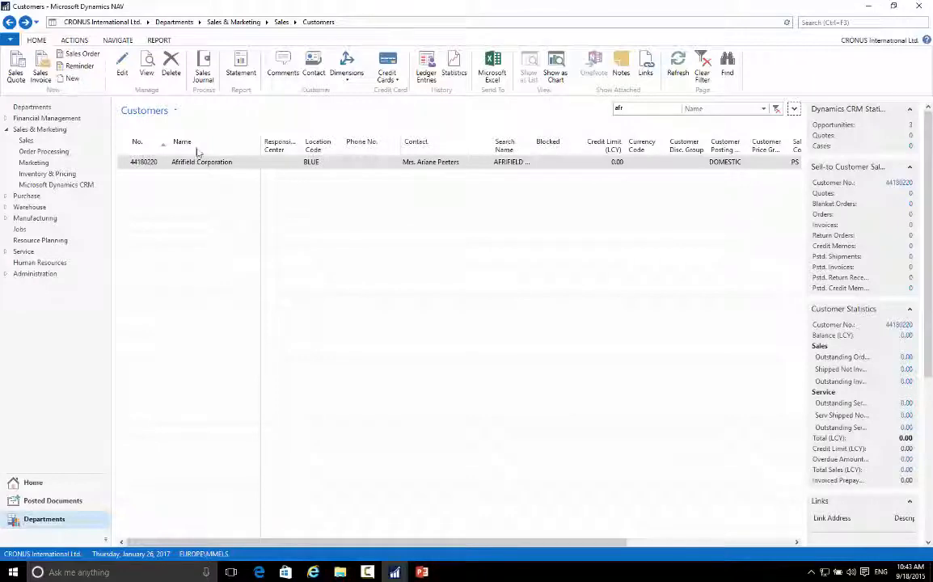
pyautogui.click(186, 165)
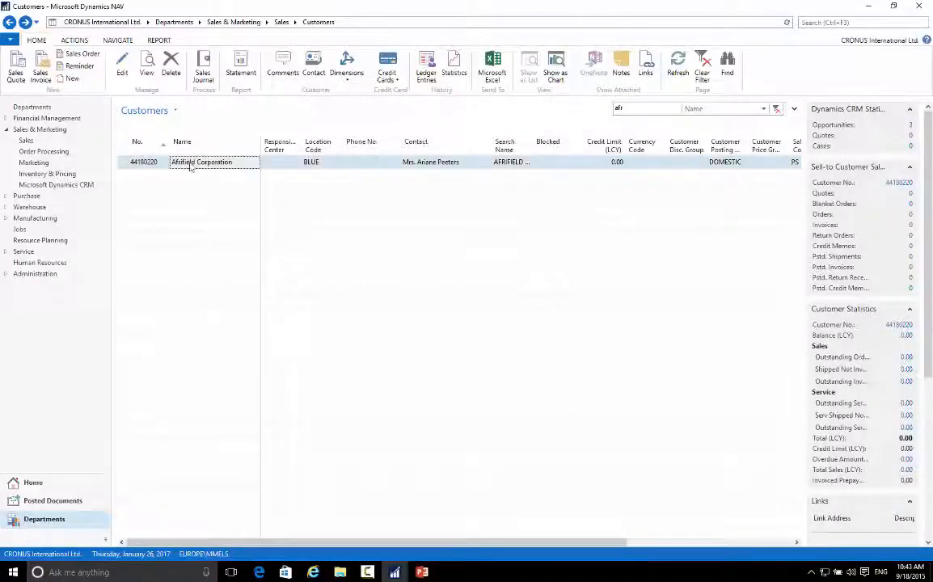
pyautogui.click(911, 126)
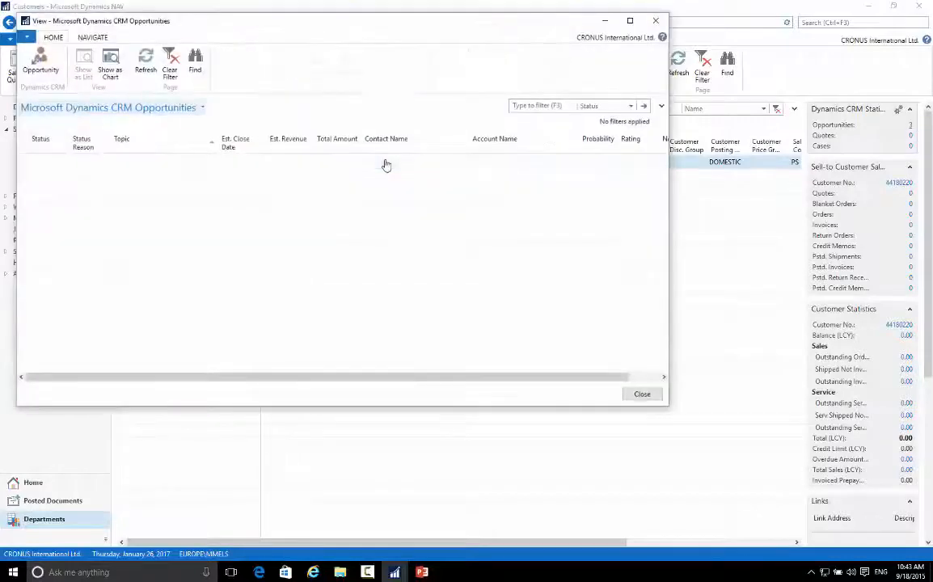
pyautogui.click(147, 187)
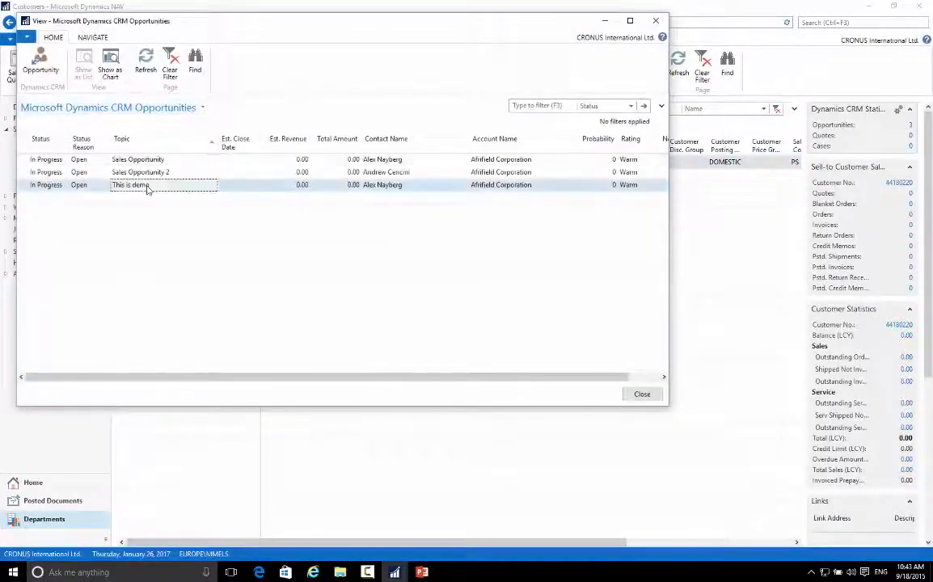
pyautogui.click(635, 397)
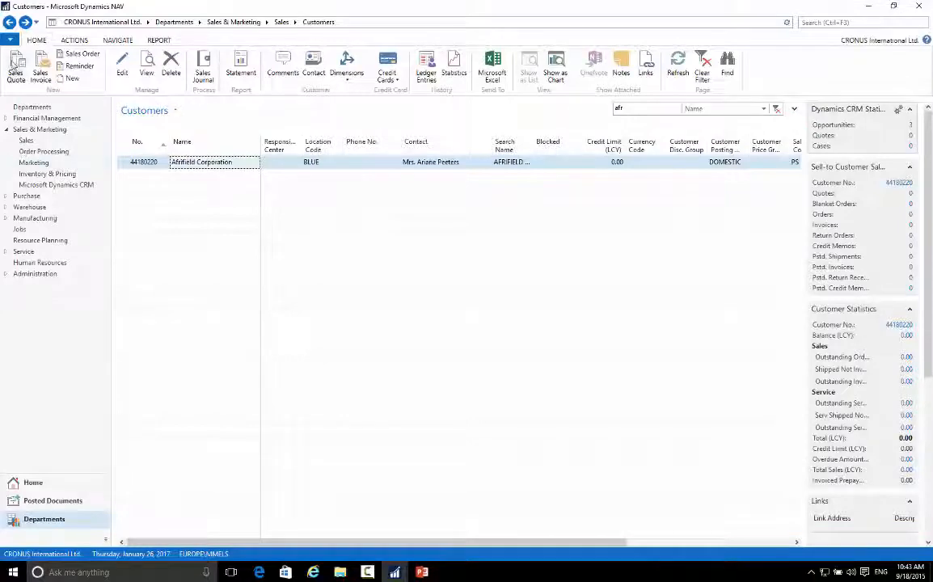
# Step: Reopen the Customers list, filter it by name with "lassen", and open the customer card of Lassen Company
pyautogui.click(10, 22)
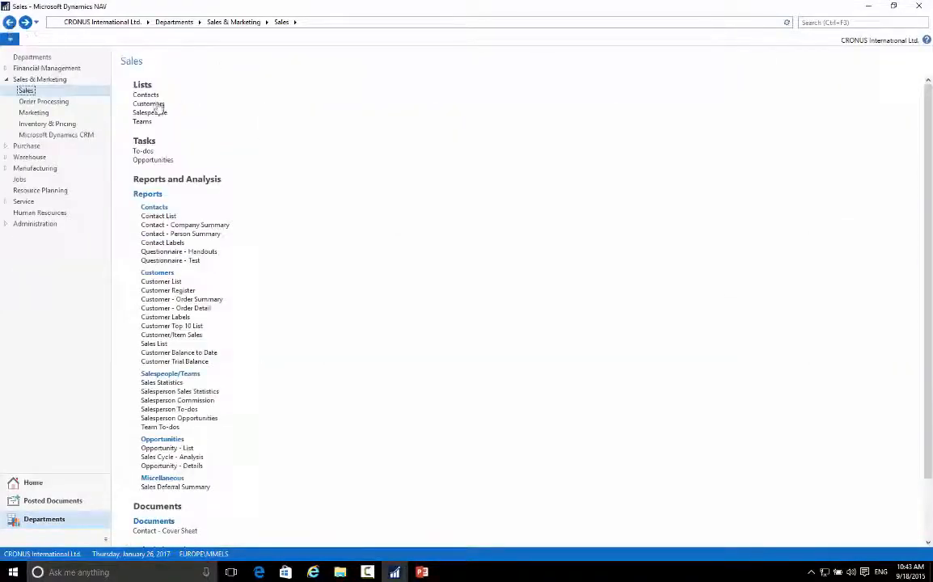
pyautogui.click(160, 107)
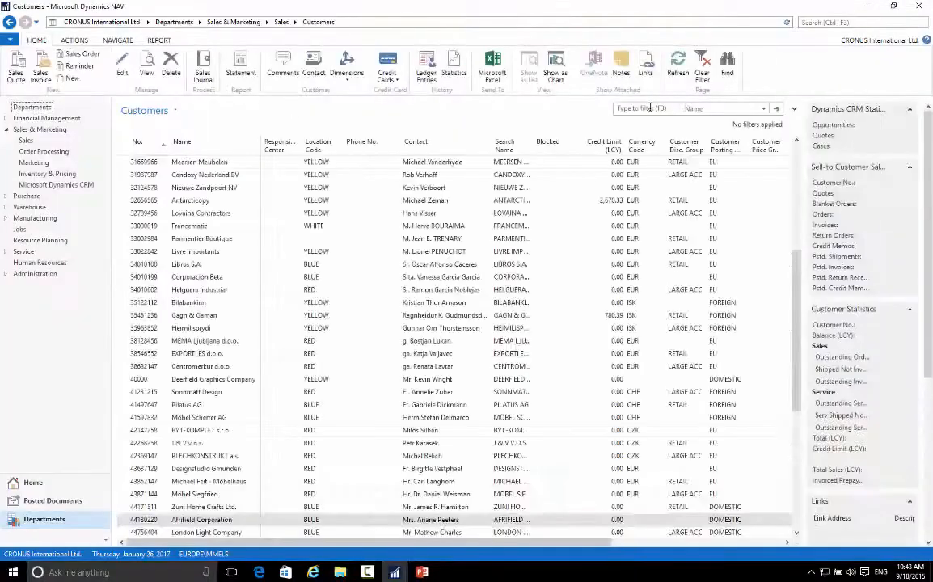
pyautogui.click(637, 108)
pyautogui.write('lassen')
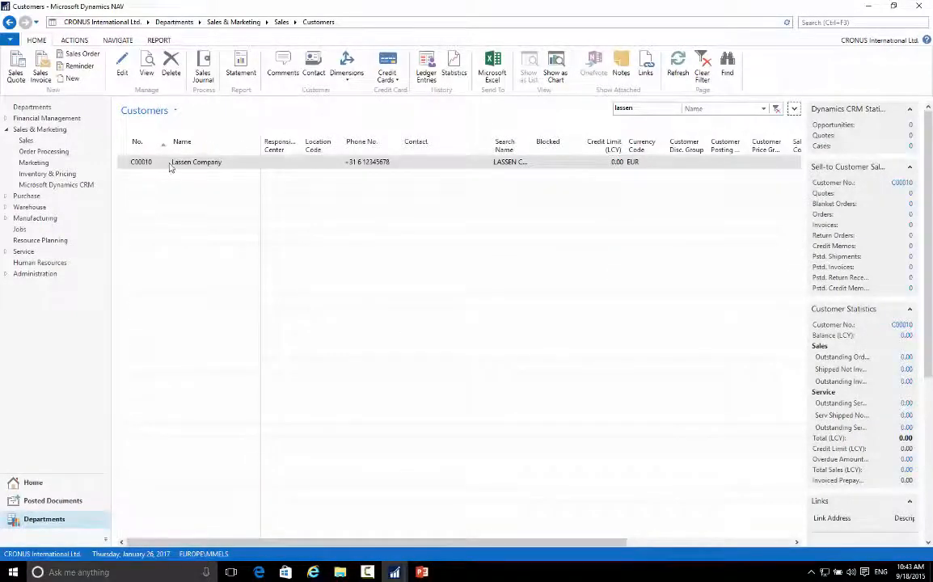
pyautogui.doubleClick(171, 164)
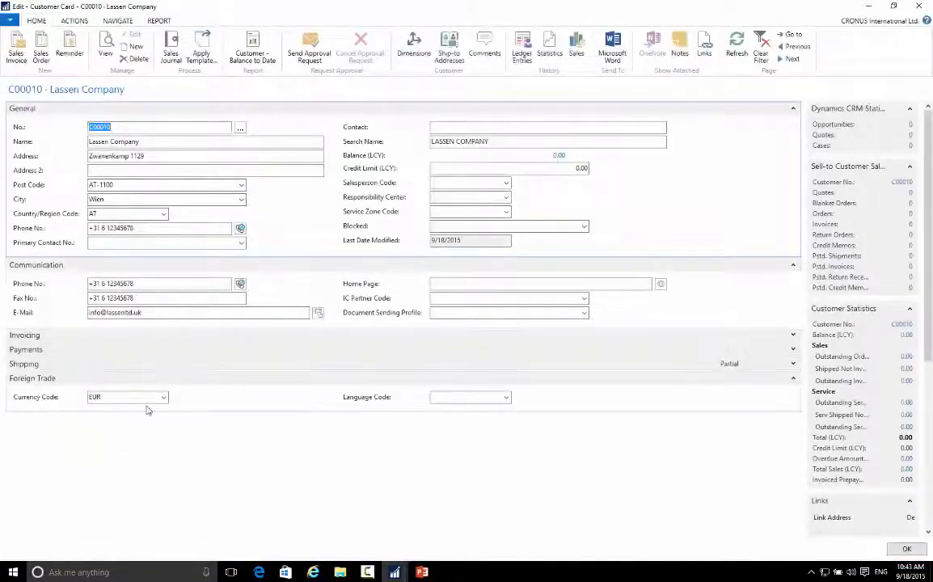
# Step: Set the Currency Code of Lassen Company to 123
pyautogui.click(127, 399)
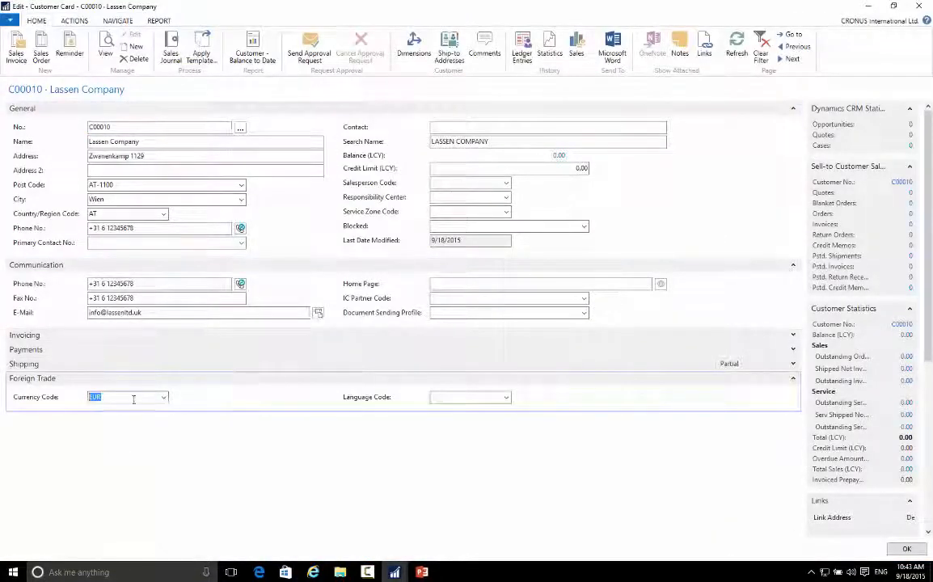
pyautogui.write('123')
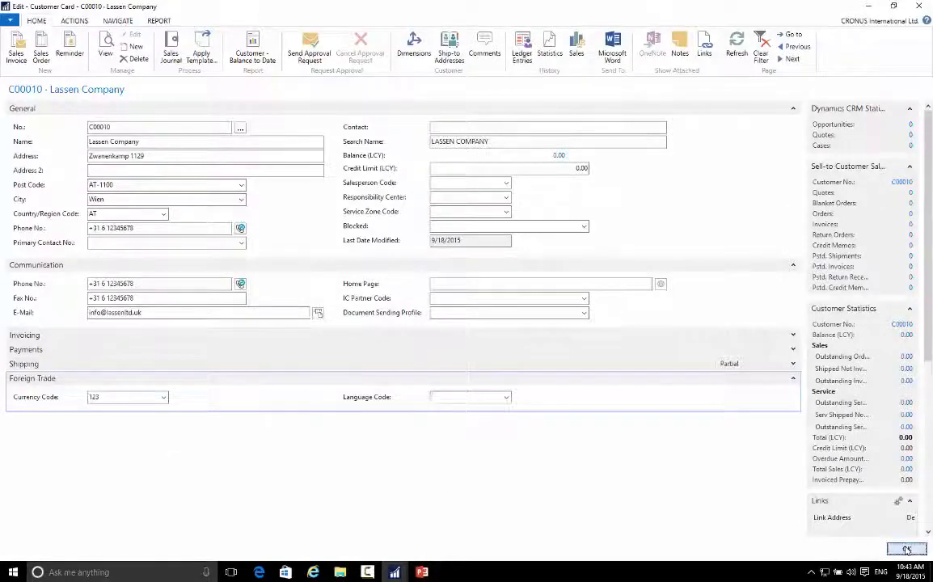
# Step: Close the customer card and try to synchronize Lassen Company with Dynamics CRM from the Customers list
pyautogui.press('Escape')
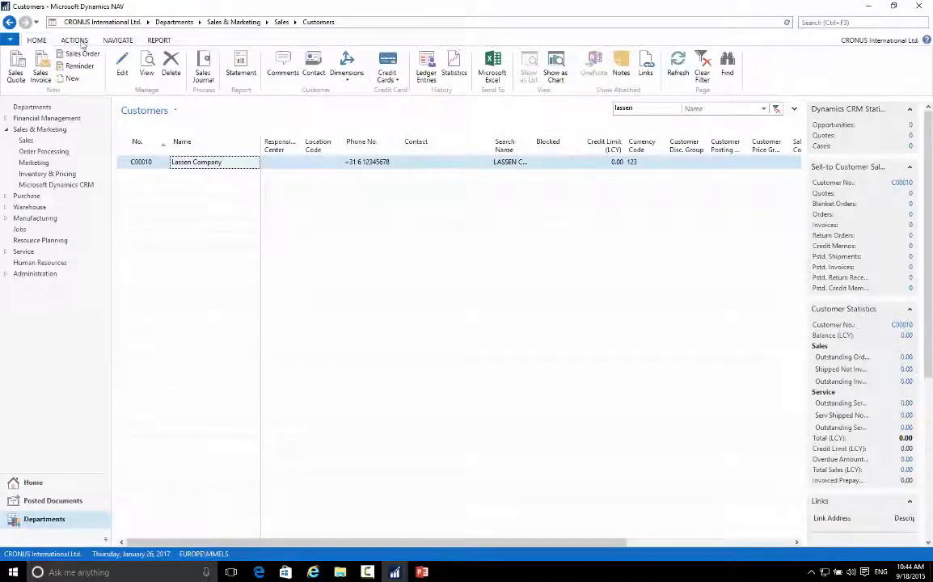
pyautogui.click(148, 163)
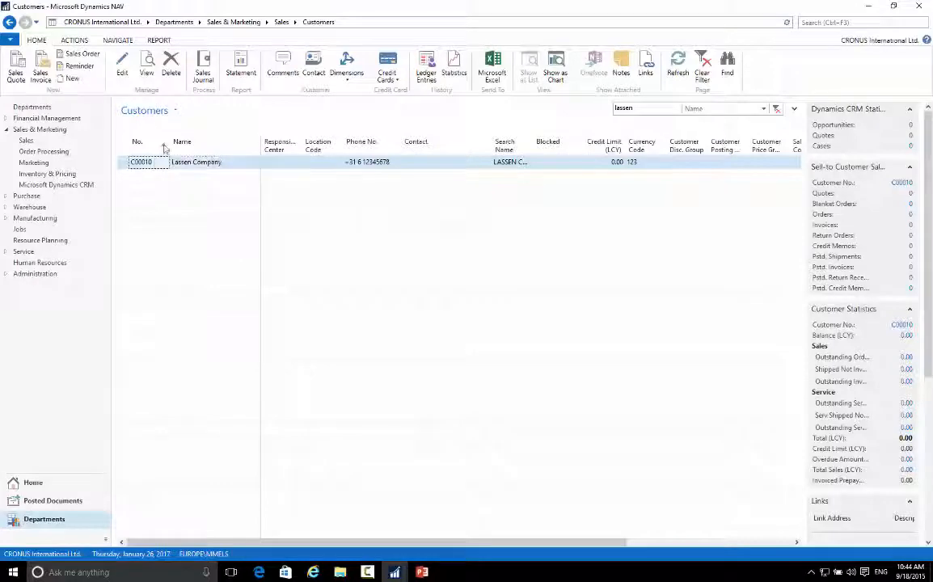
pyautogui.click(117, 40)
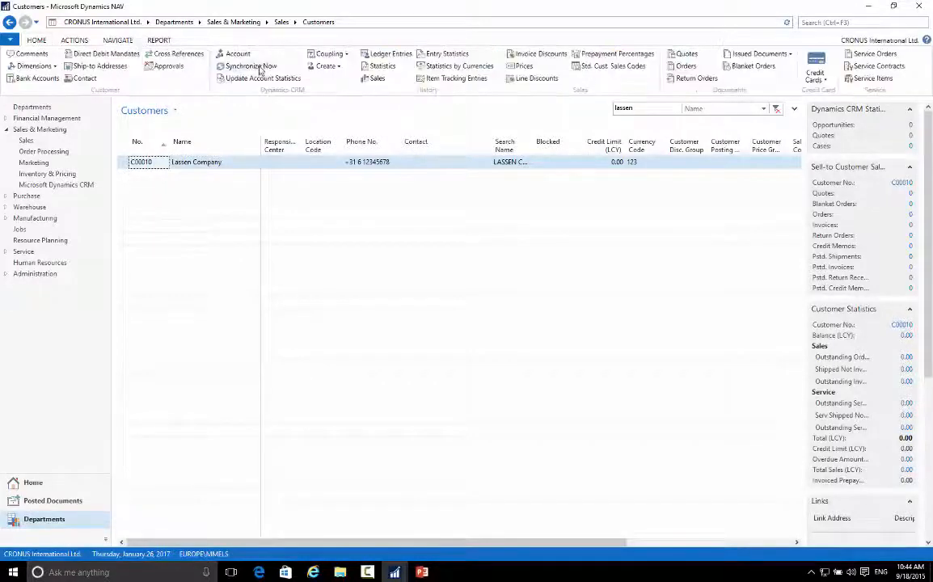
pyautogui.click(341, 54)
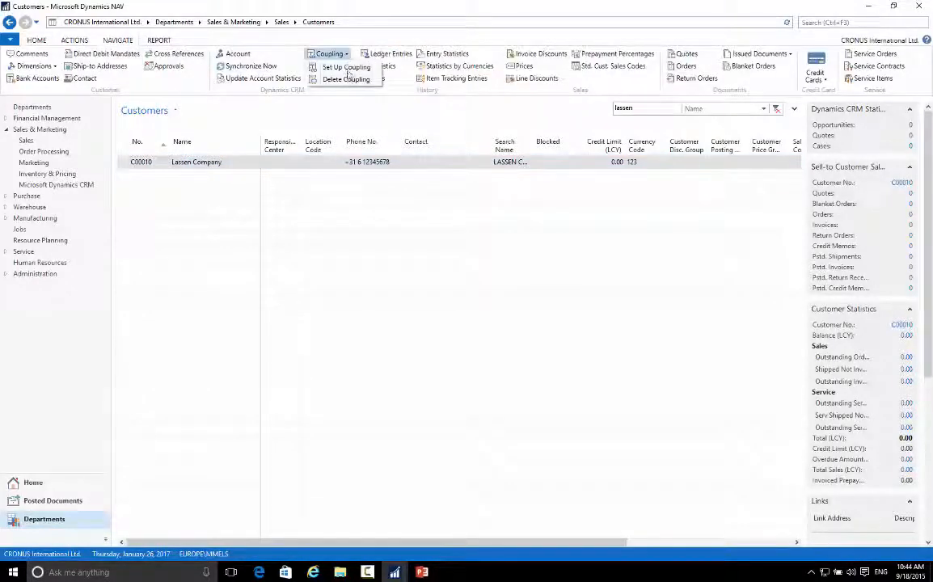
pyautogui.click(263, 41)
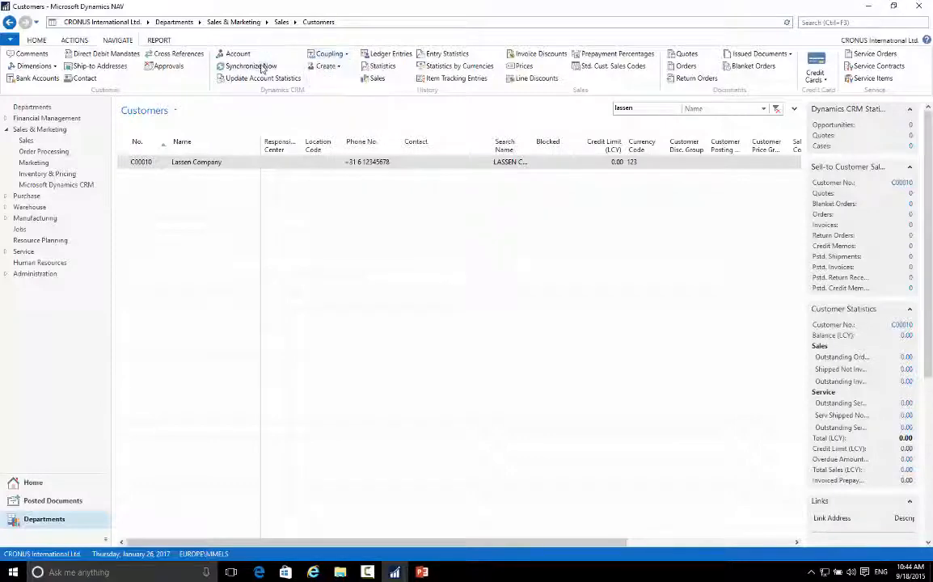
pyautogui.click(262, 68)
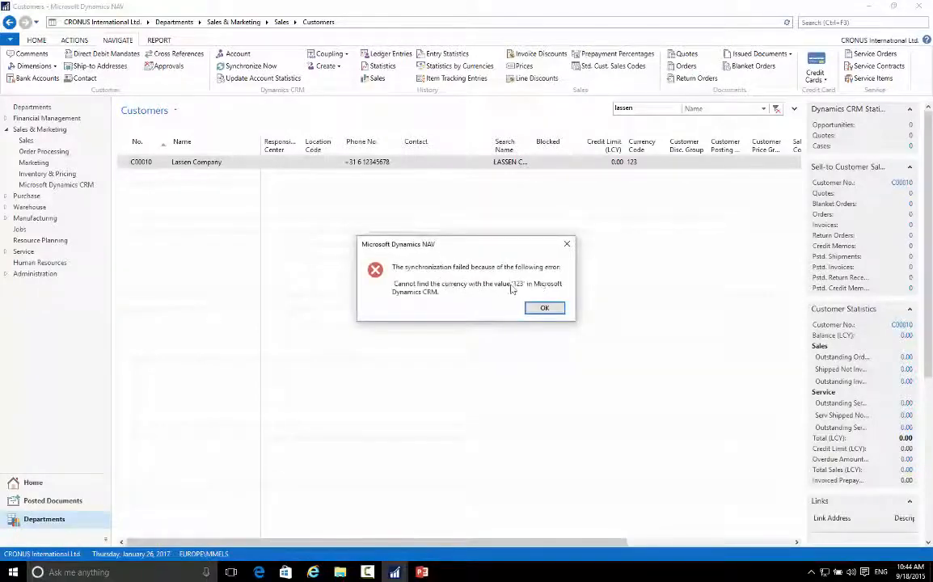
pyautogui.click(547, 312)
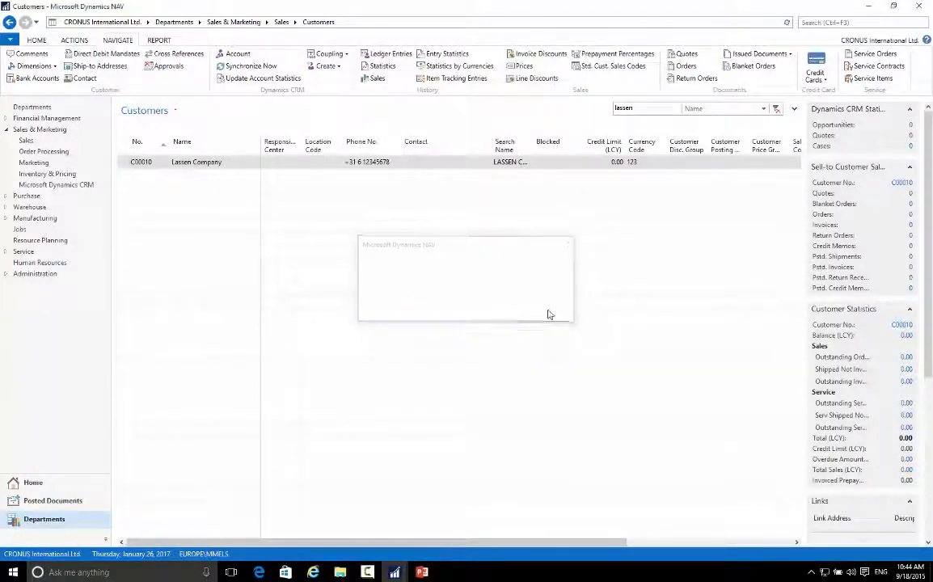
# Step: Search for "crm con", open the Microsoft Dynamics CRM Connection Setup, and bring up its Integration Table Mappings
pyautogui.click(826, 22)
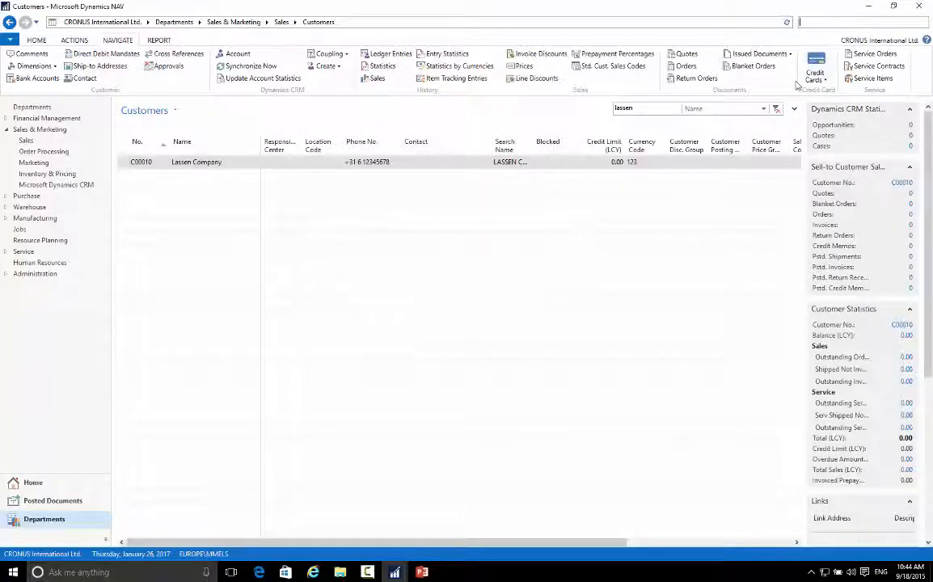
pyautogui.write('crmm conn')
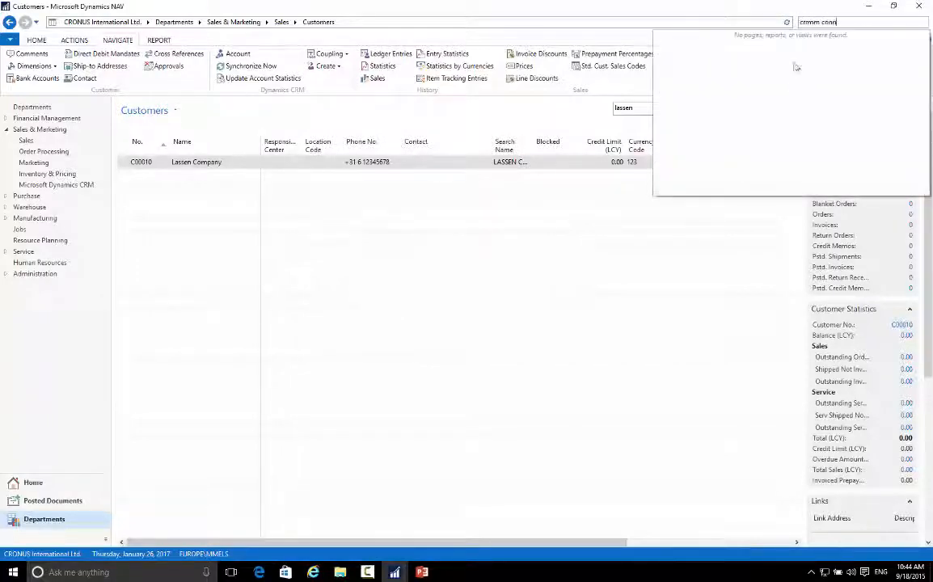
pyautogui.press('BackSpace')
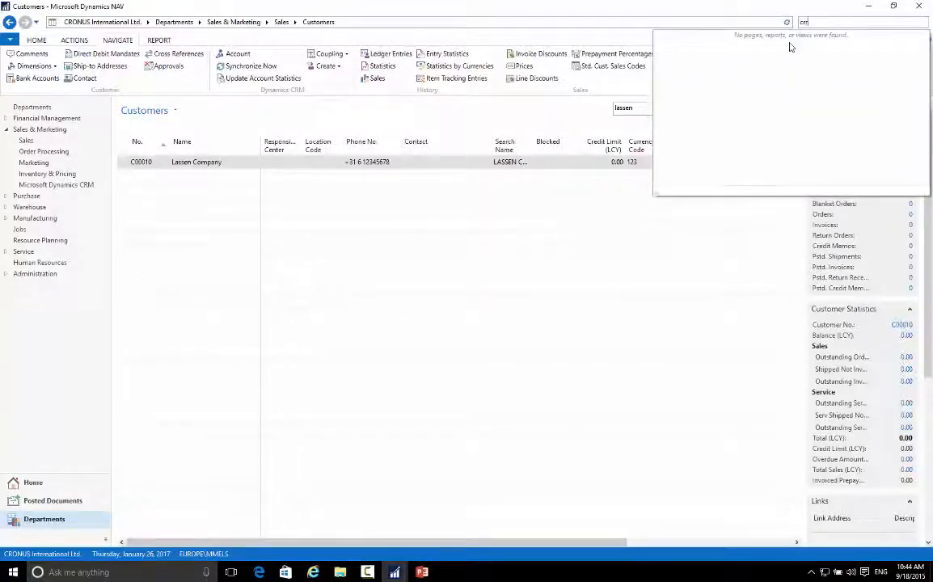
pyautogui.write('m')
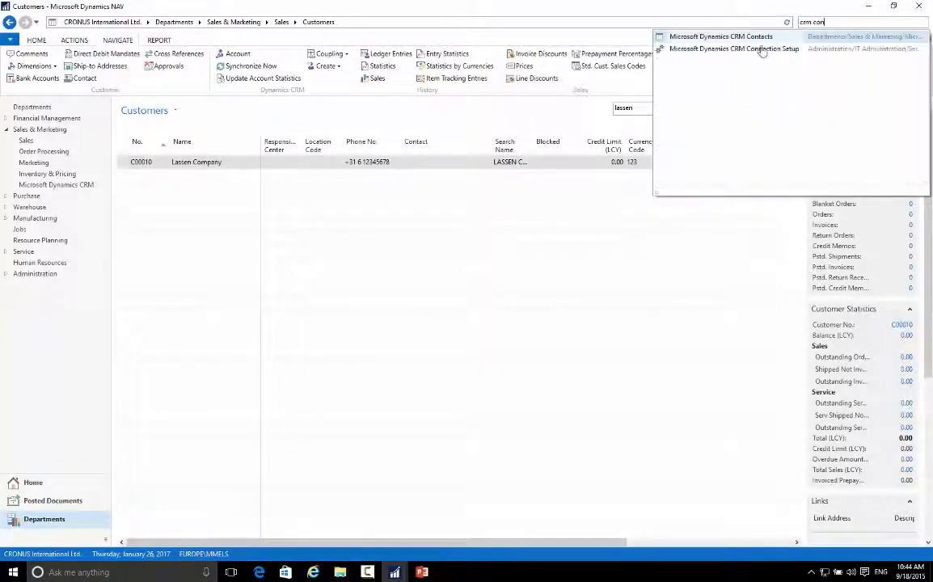
pyautogui.click(763, 50)
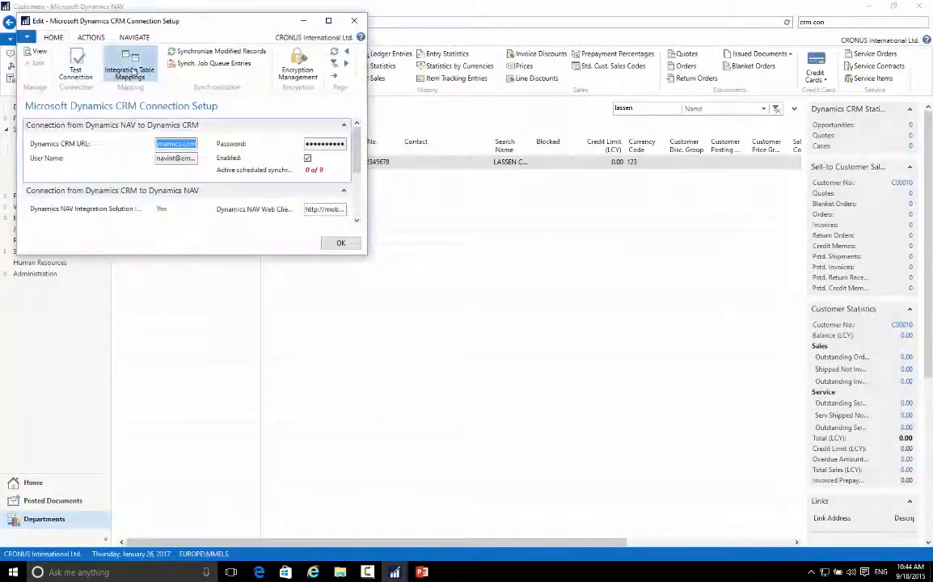
pyautogui.click(131, 72)
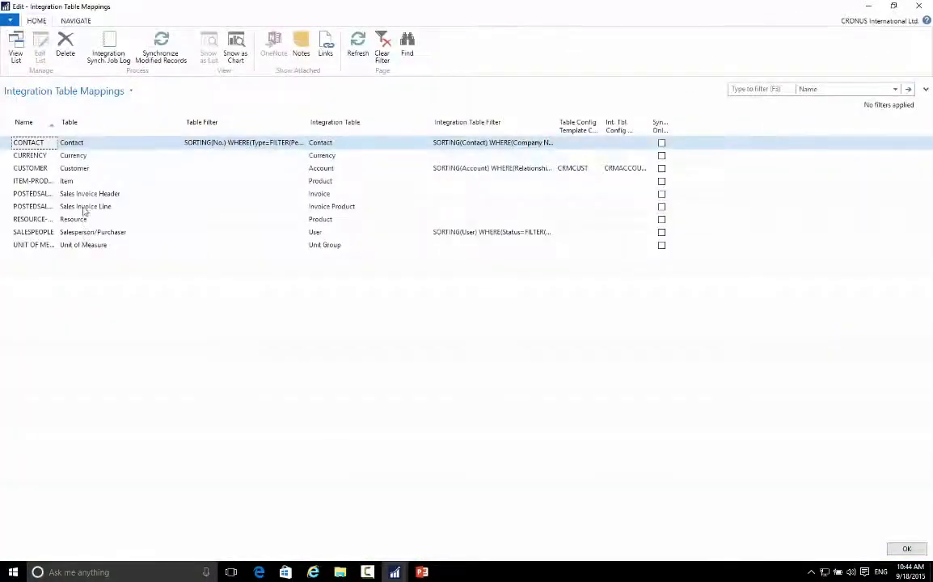
# Step: Open the synchronization job log of the CUSTOMER mapping and view the errors of the most recent failed job
pyautogui.click(74, 169)
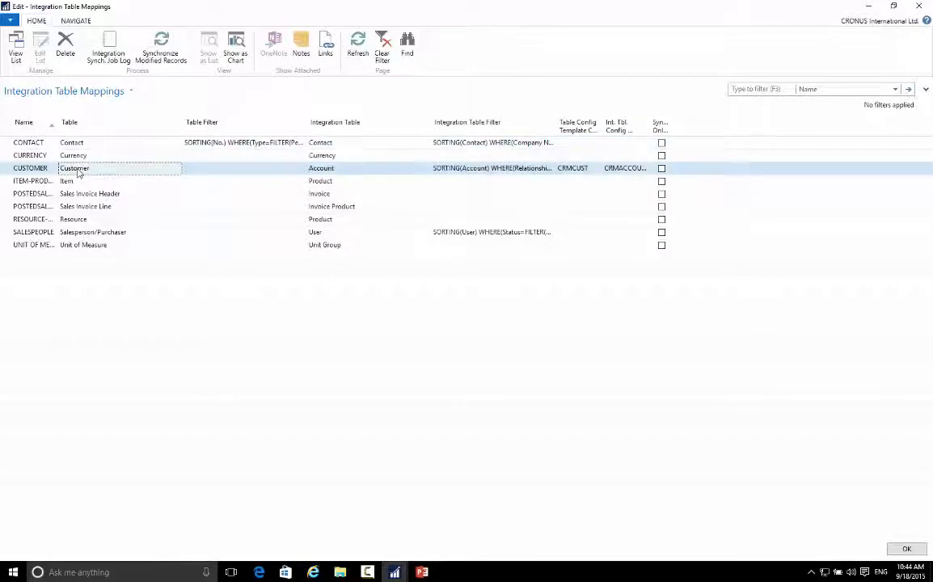
pyautogui.click(104, 52)
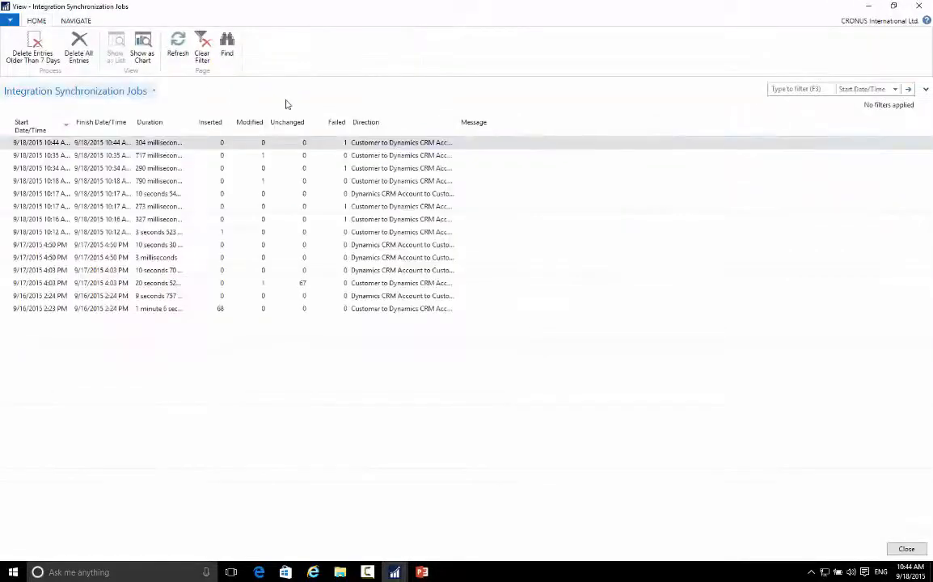
pyautogui.click(345, 143)
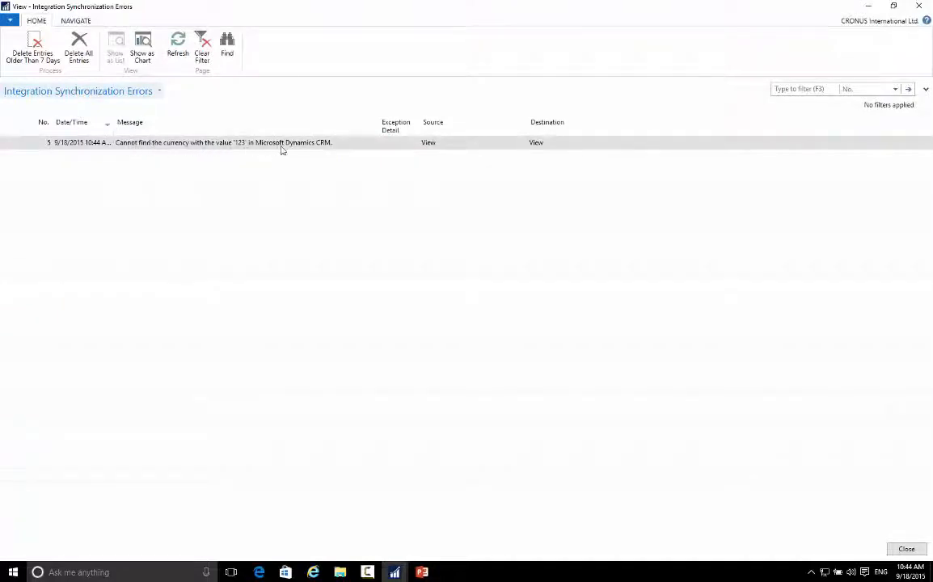
# Step: Open the source customer card from the synchronization error and set its Currency Code to EUR
pyautogui.click(431, 144)
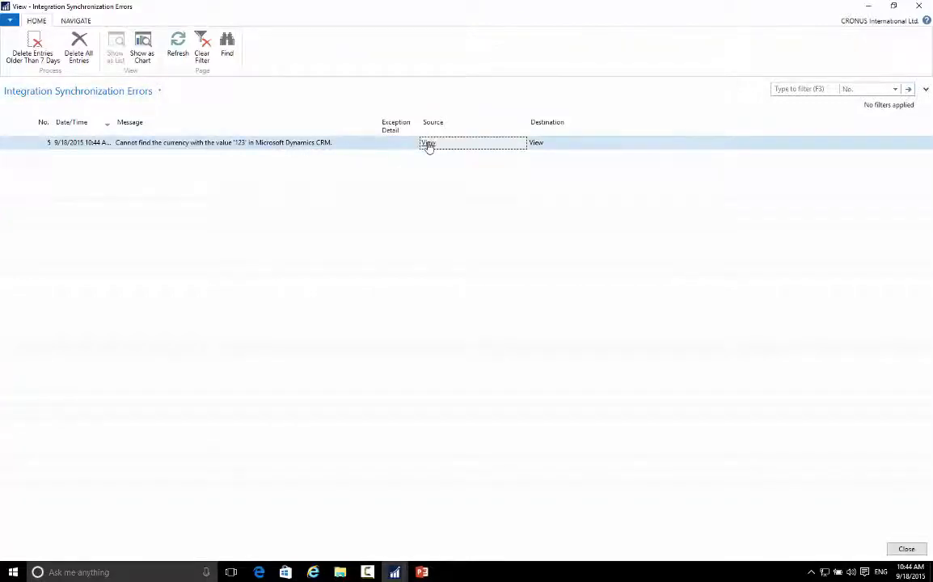
pyautogui.click(429, 143)
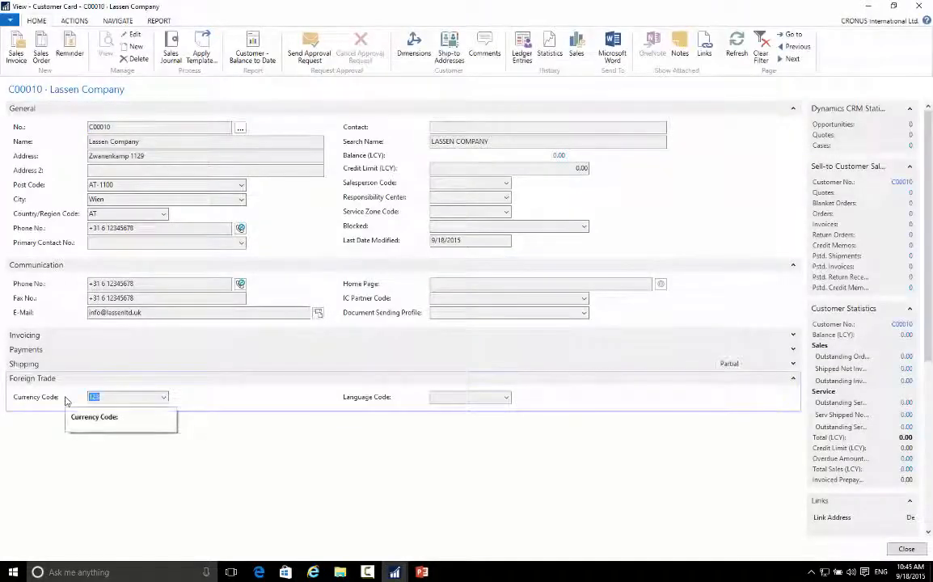
pyautogui.click(131, 34)
pyautogui.click(162, 397)
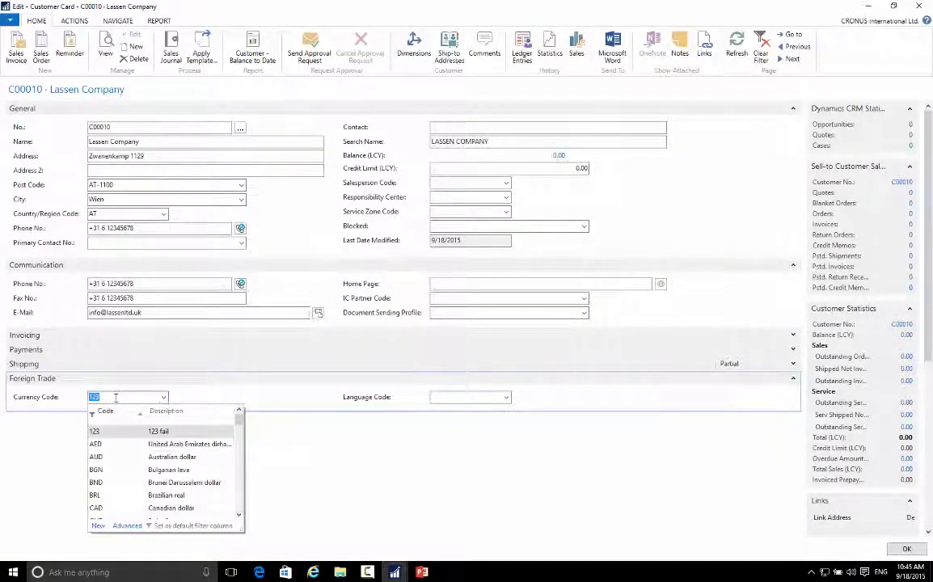
pyautogui.write('eur')
pyautogui.press('Tab')
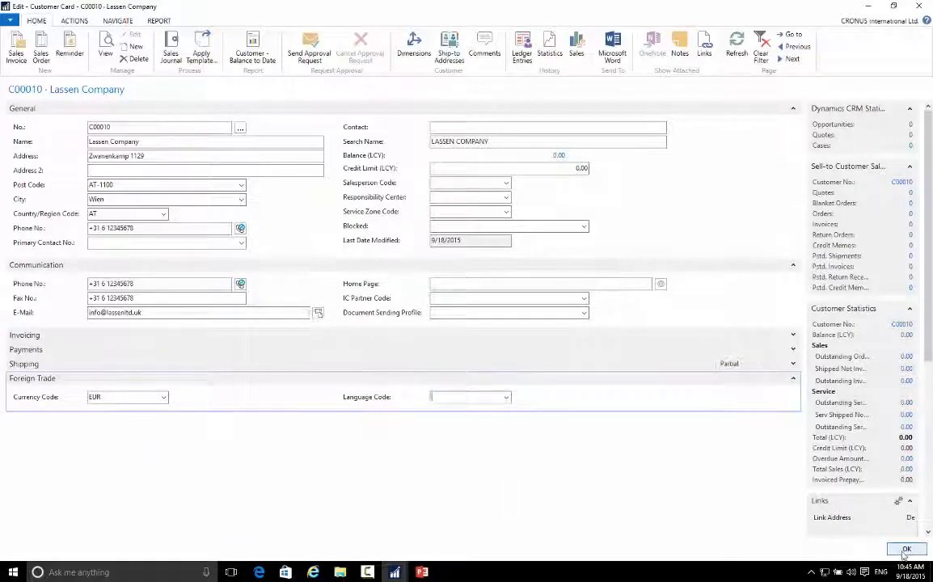
# Step: Synchronize Lassen Company again, sending the data update to Dynamics CRM, and dismiss the resulting message
pyautogui.click(105, 20)
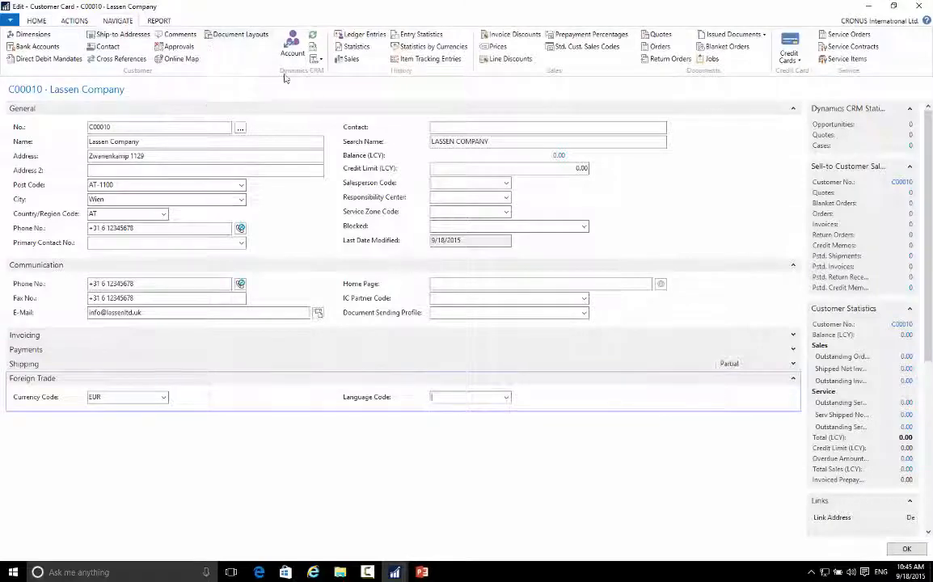
pyautogui.click(312, 36)
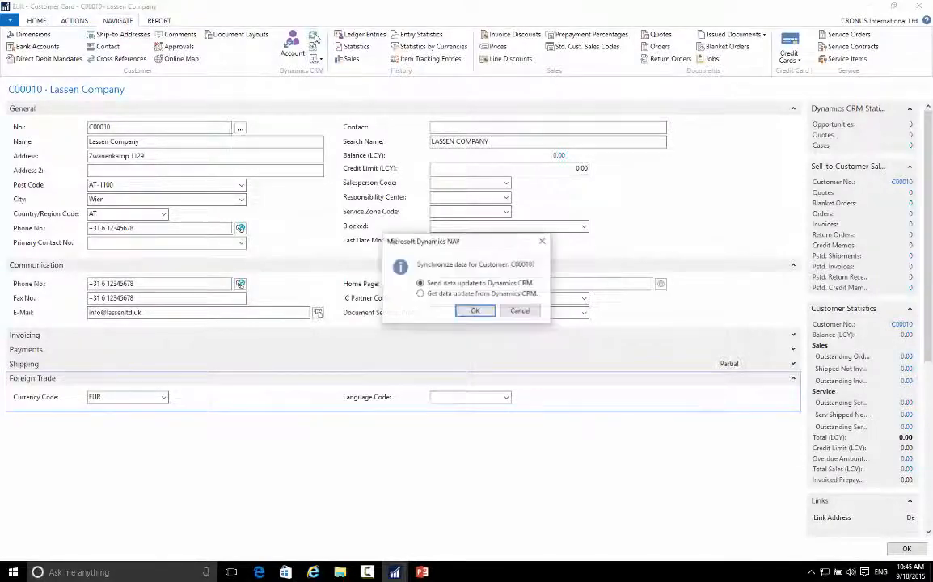
pyautogui.click(475, 311)
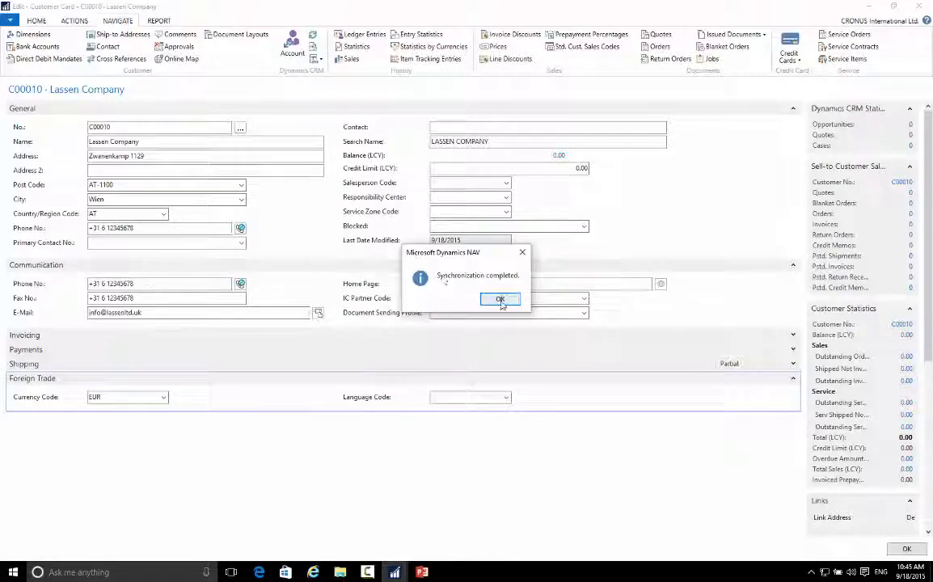
pyautogui.click(500, 303)
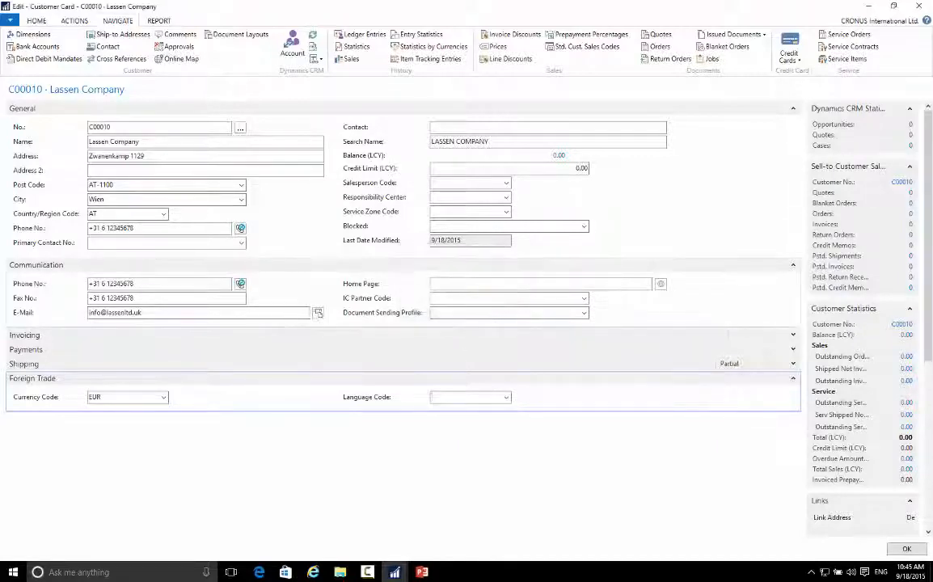
# Step: Switch to Dynamics CRM in the browser and open the Accounts list in the Sales area
pyautogui.moveTo(313, 572)
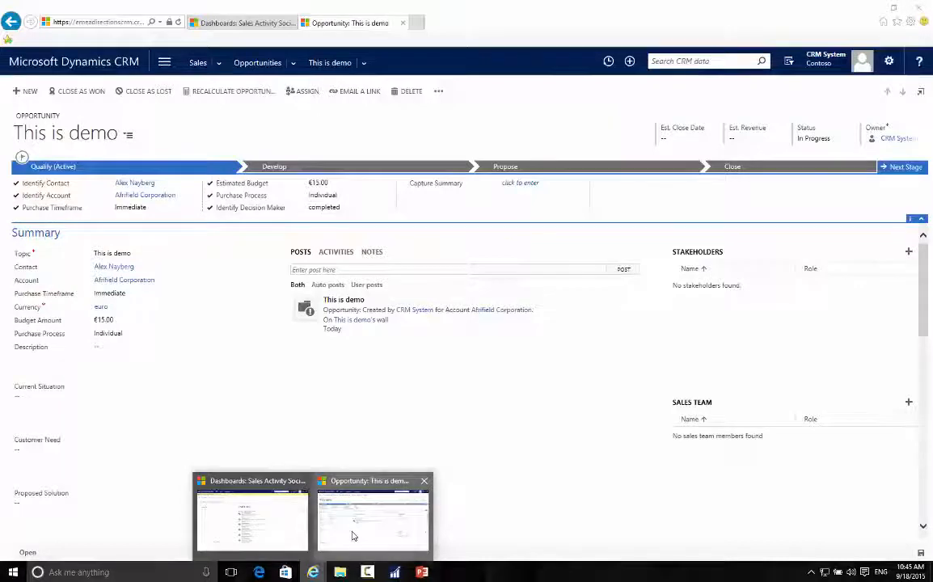
pyautogui.click(353, 536)
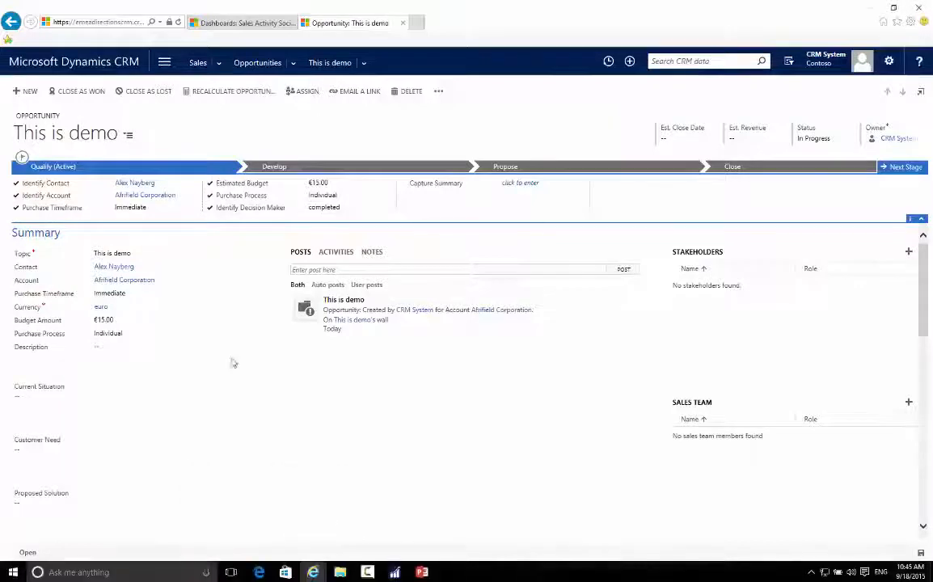
pyautogui.click(165, 62)
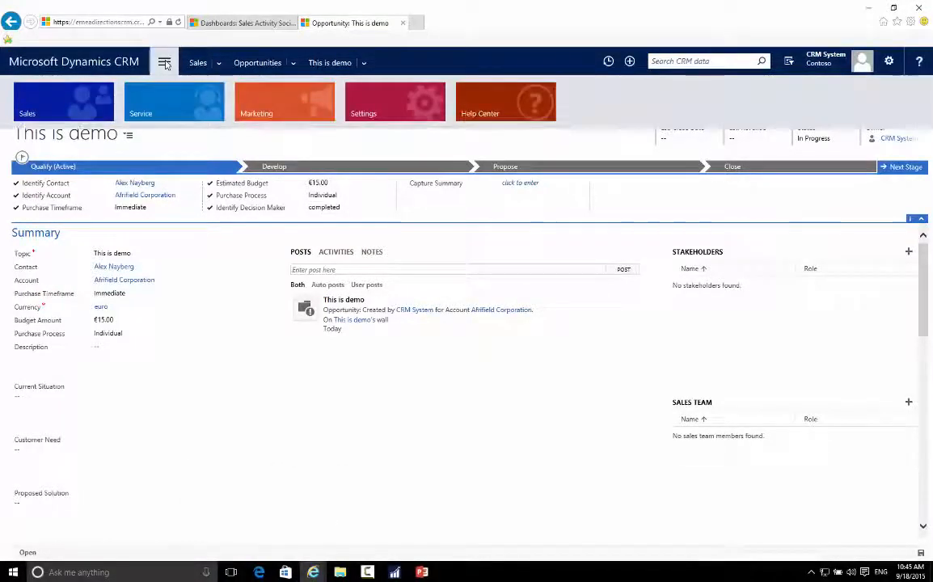
pyautogui.click(69, 109)
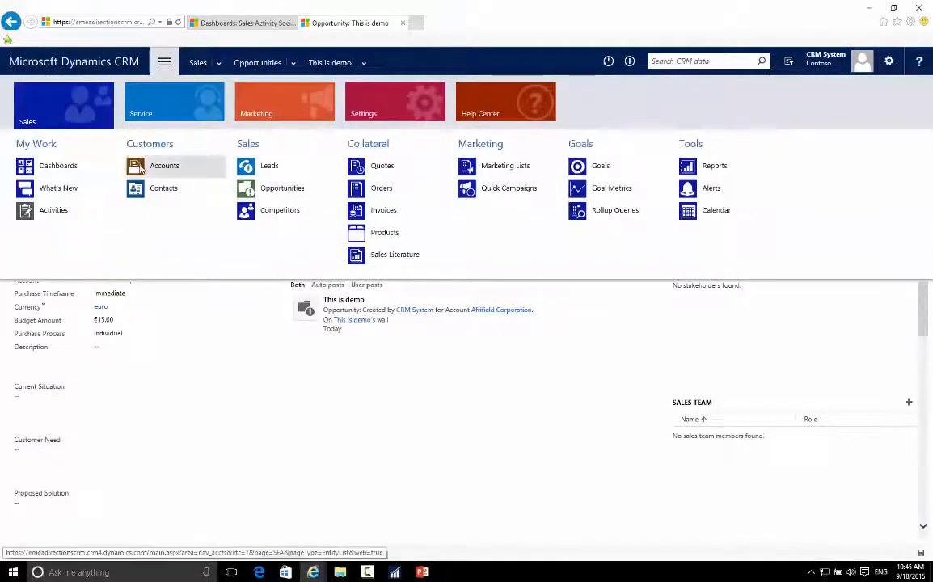
pyautogui.click(140, 166)
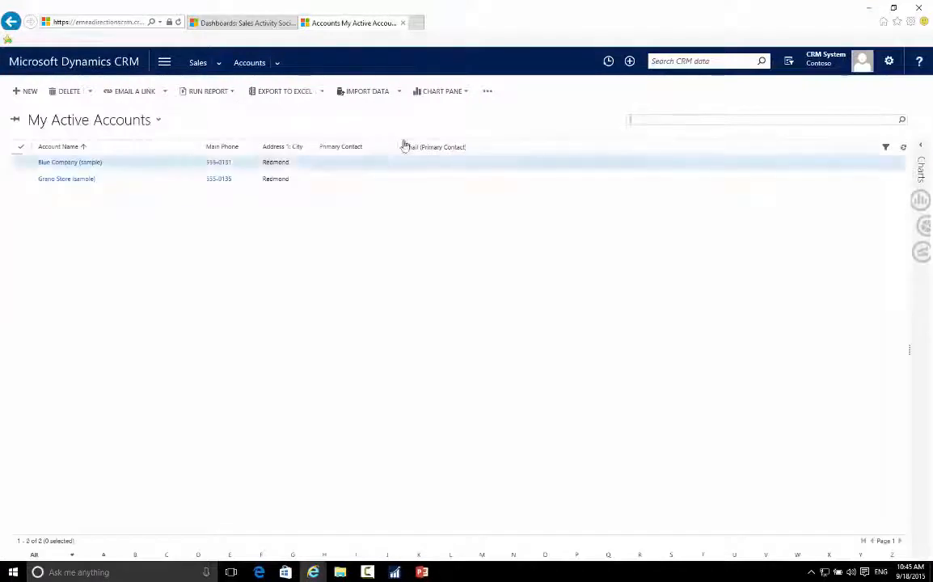
# Step: Search the CRM accounts for "lassen"
pyautogui.click(636, 119)
pyautogui.write('lass')
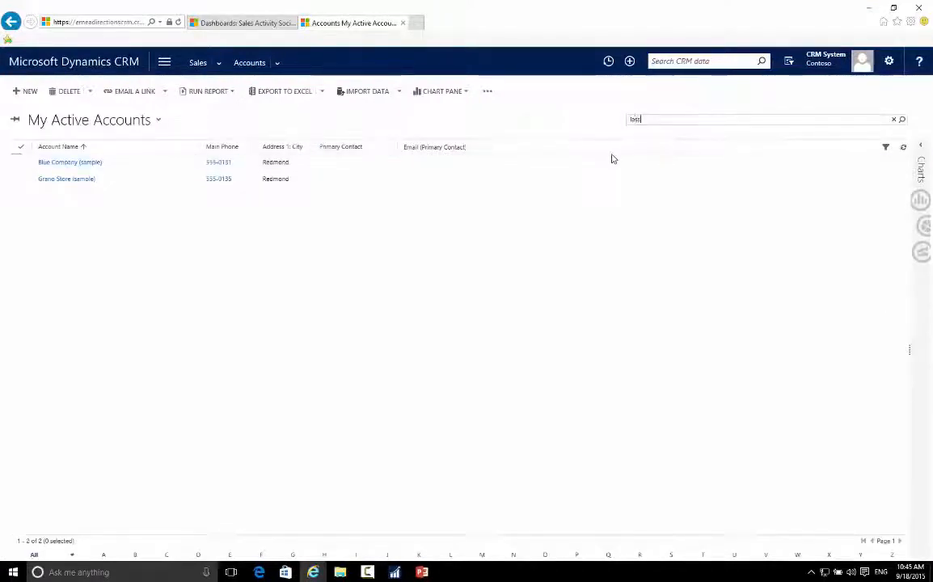
pyautogui.write('en')
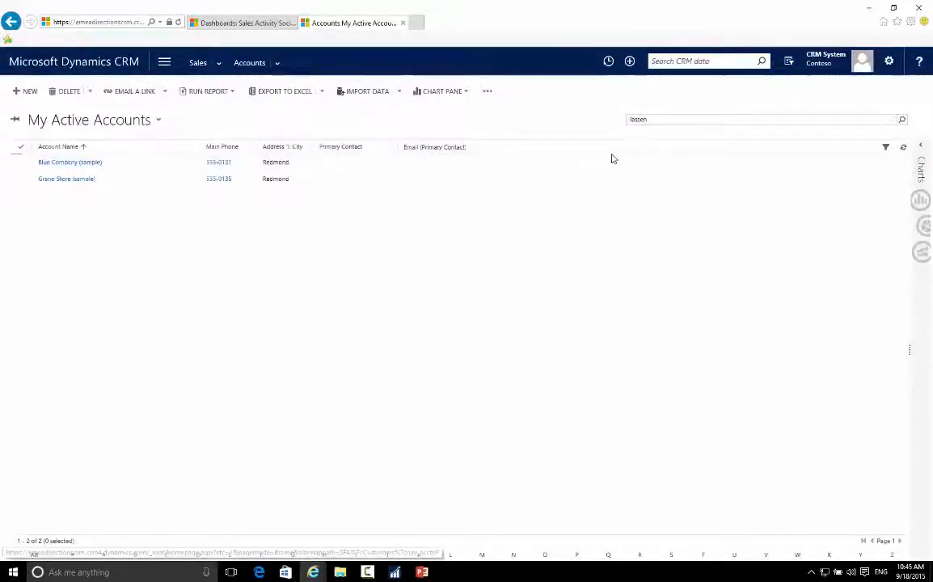
pyautogui.click(903, 120)
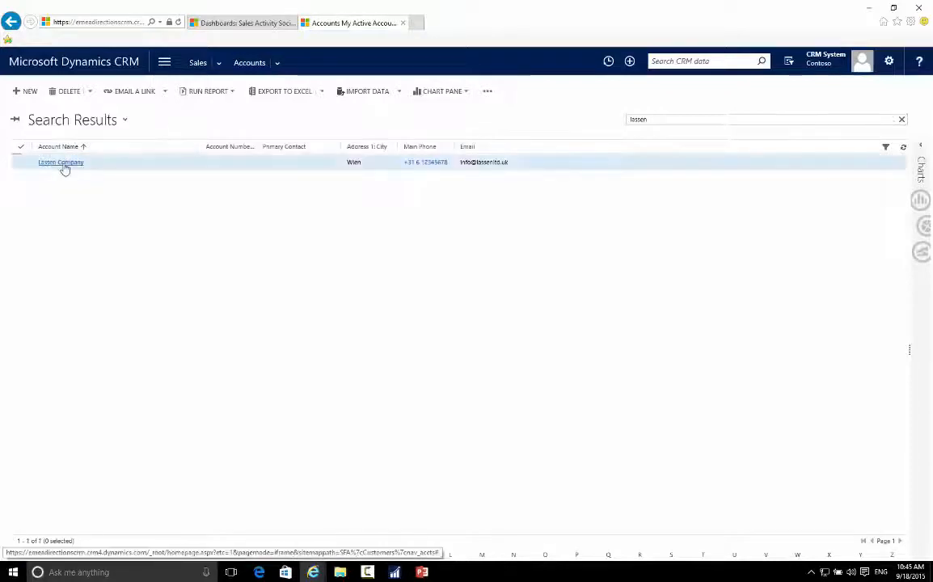
# Step: Open the Lassen Company account and check the currency in its billing details
pyautogui.click(63, 164)
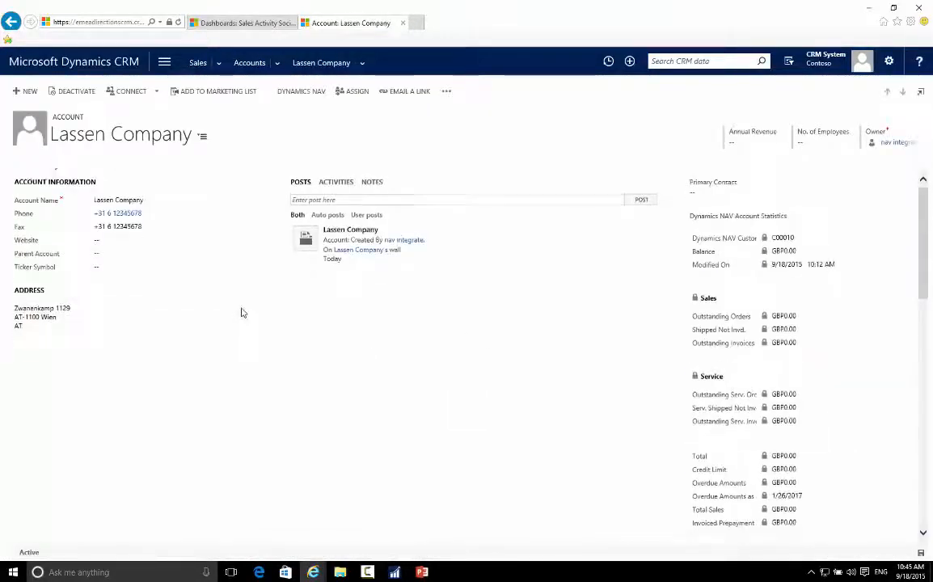
pyautogui.scroll(-10, 240, 321)
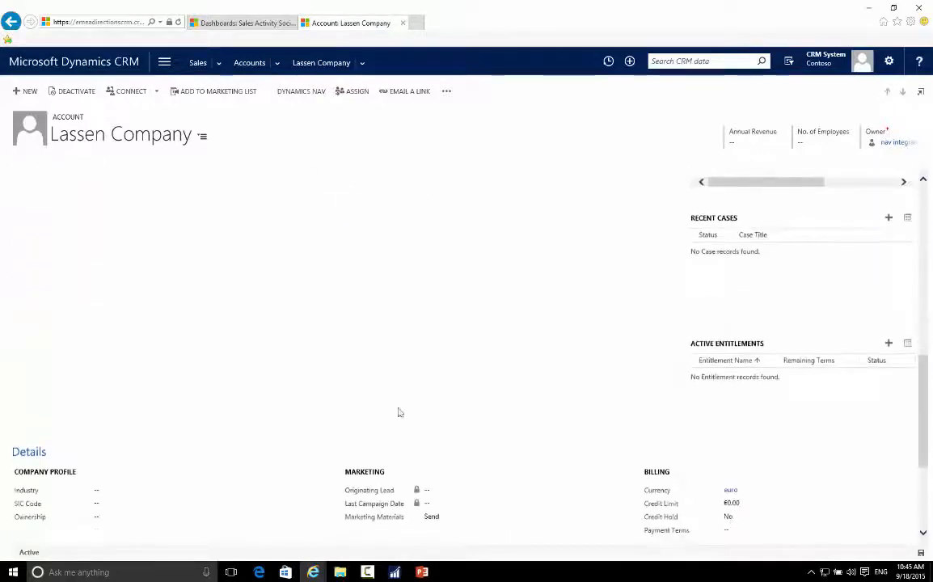
pyautogui.scroll(-3, 338, 423)
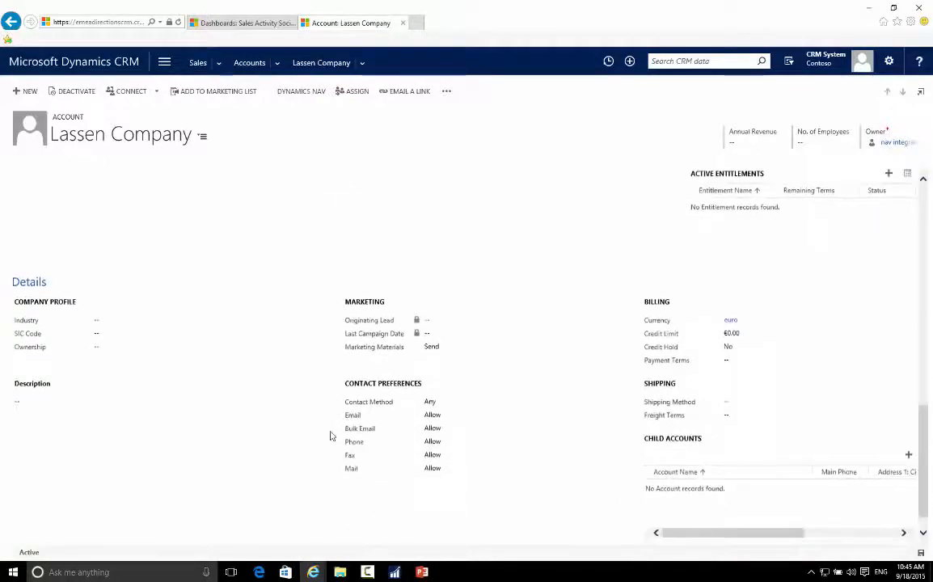
pyautogui.scroll(-1, 453, 453)
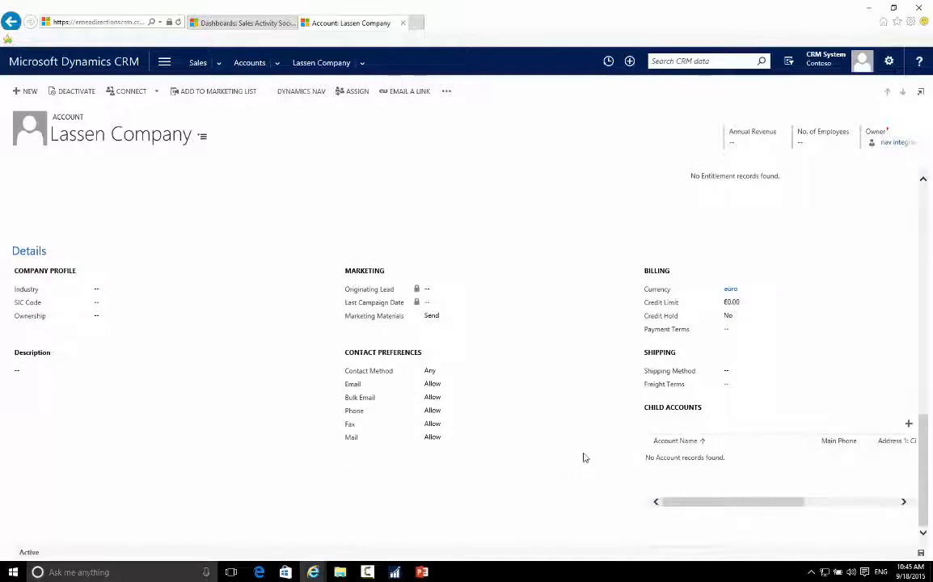
# Step: Review the Lassen Company account from its summary, and jump to its Details section to examine the billing Currency field
pyautogui.scroll(3, 658, 440)
pyautogui.scroll(3, 658, 443)
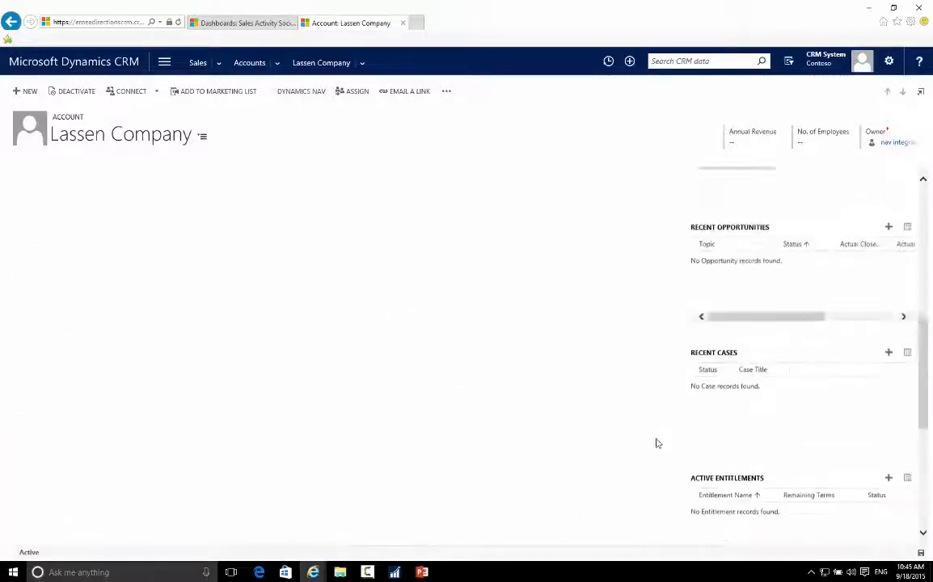
pyautogui.scroll(5, 658, 443)
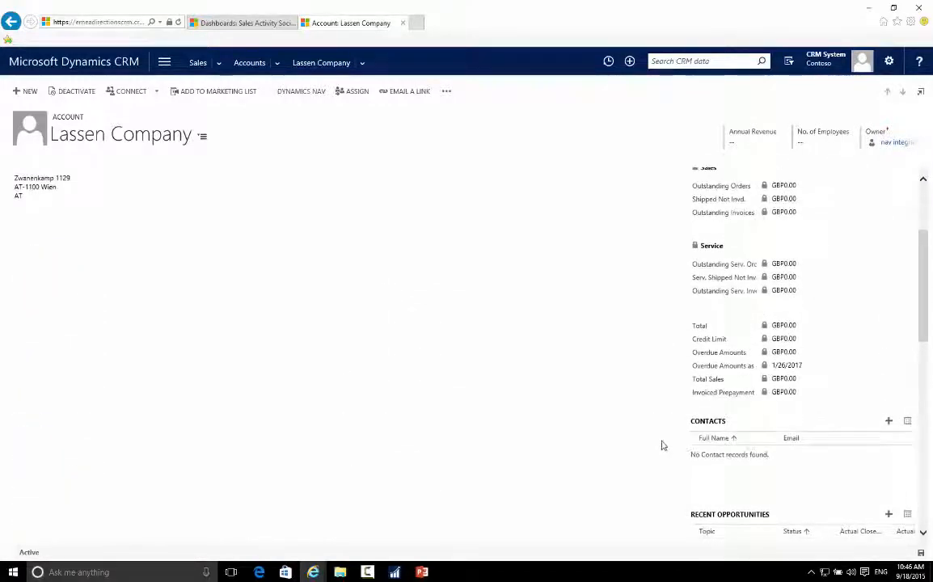
pyautogui.scroll(4, 661, 445)
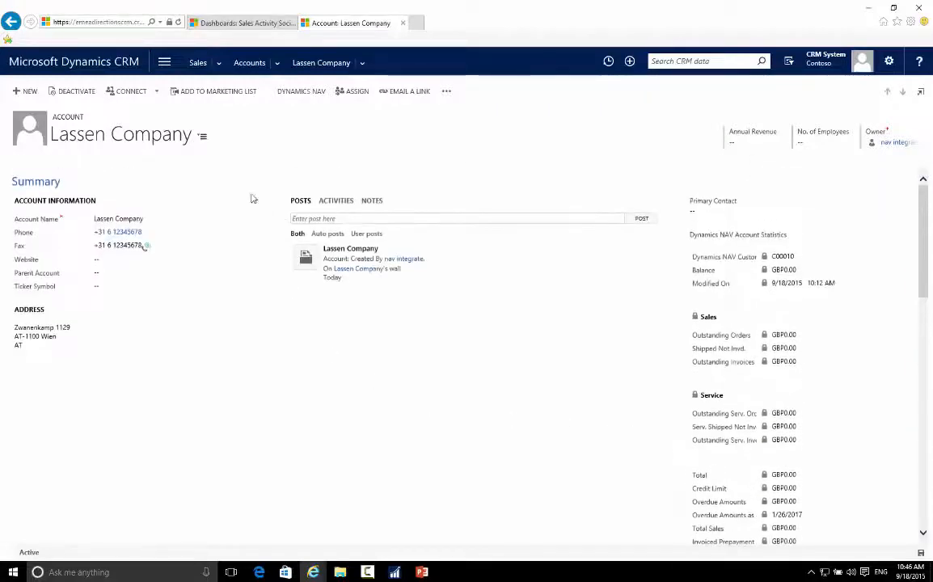
pyautogui.click(203, 138)
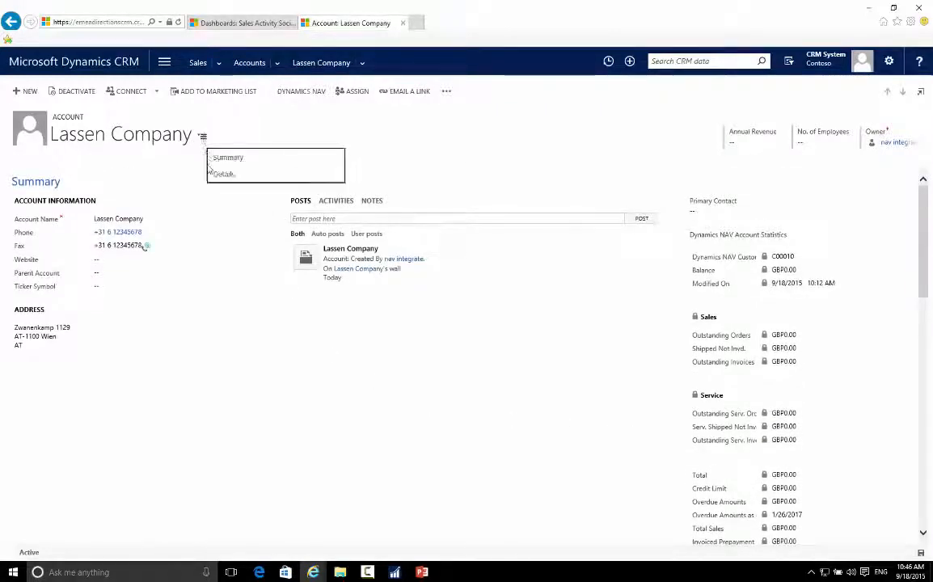
pyautogui.click(224, 174)
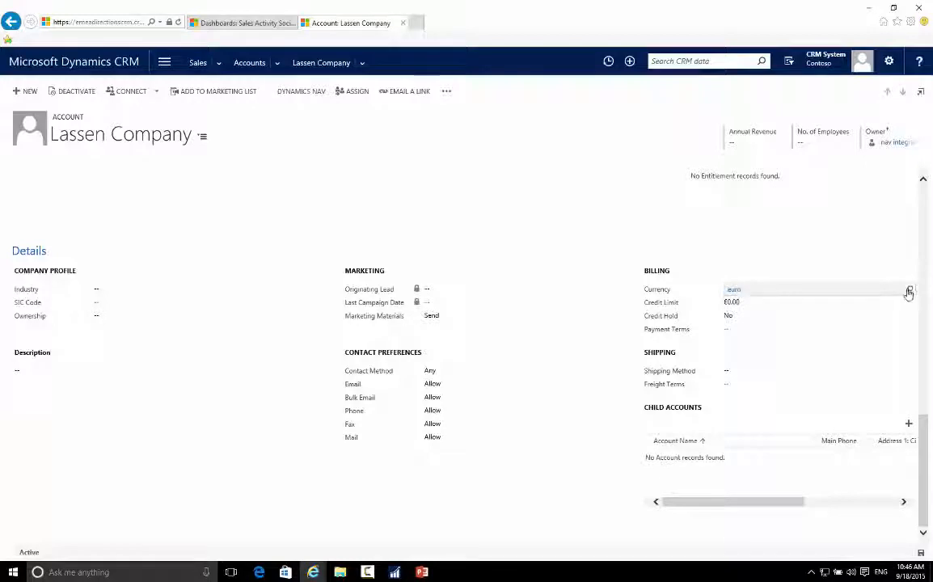
pyautogui.click(856, 290)
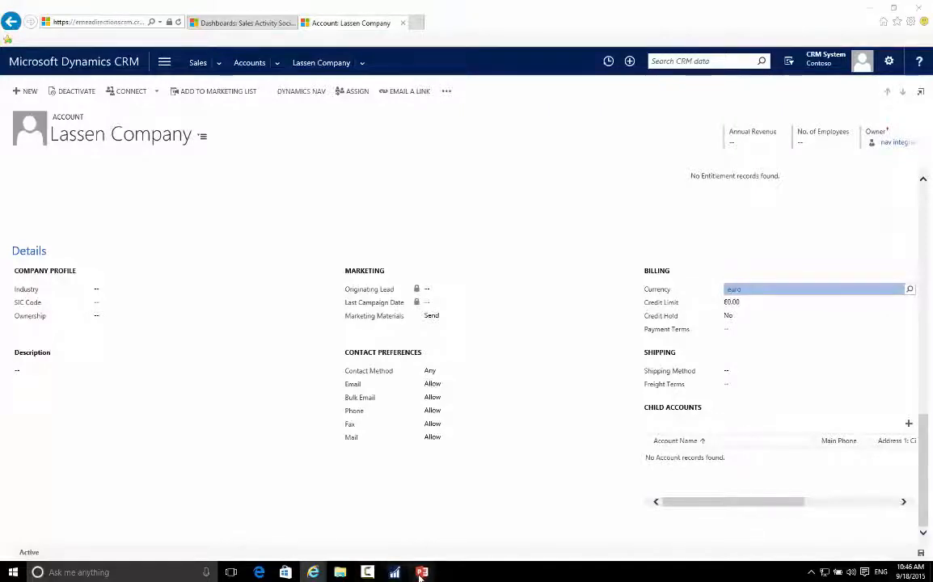
# Step: Switch to the running PowerPoint slide show and advance to the Topics Covered slide
pyautogui.moveTo(420, 574)
pyautogui.click(367, 486)
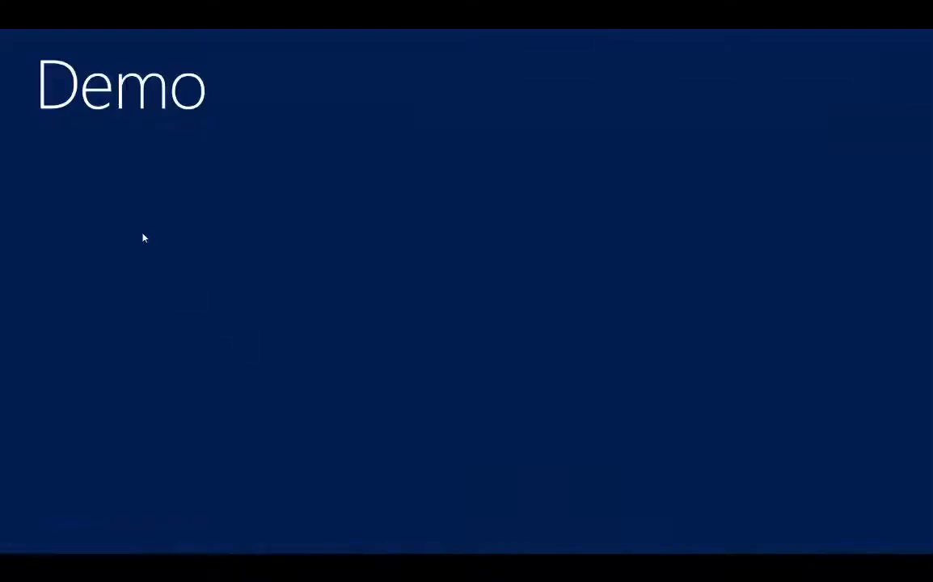
pyautogui.click(143, 237)
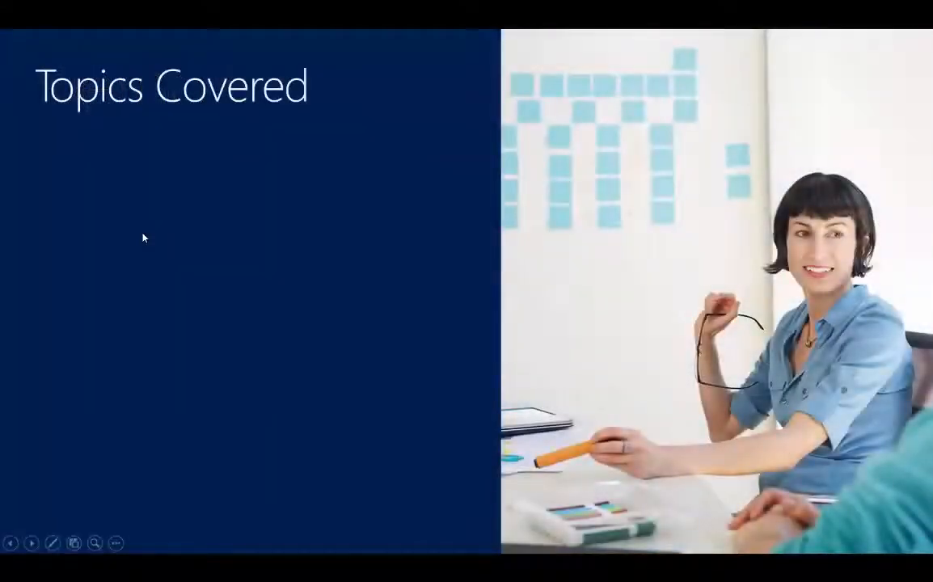